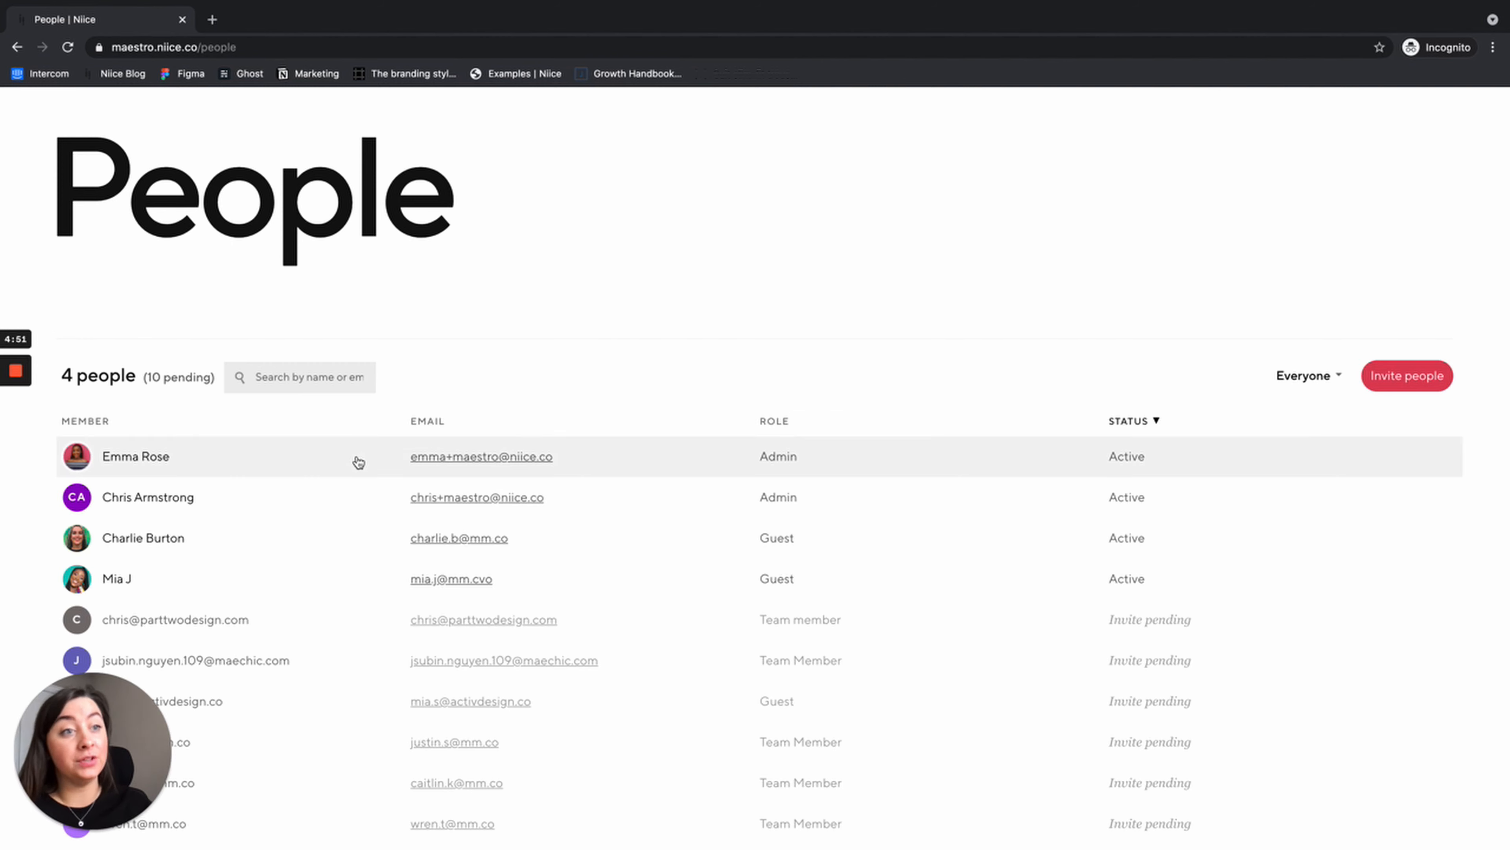
# Step: Open the first Guest member's profile from the people list and start editing their board access
pyautogui.scroll(-1, 226, 515)
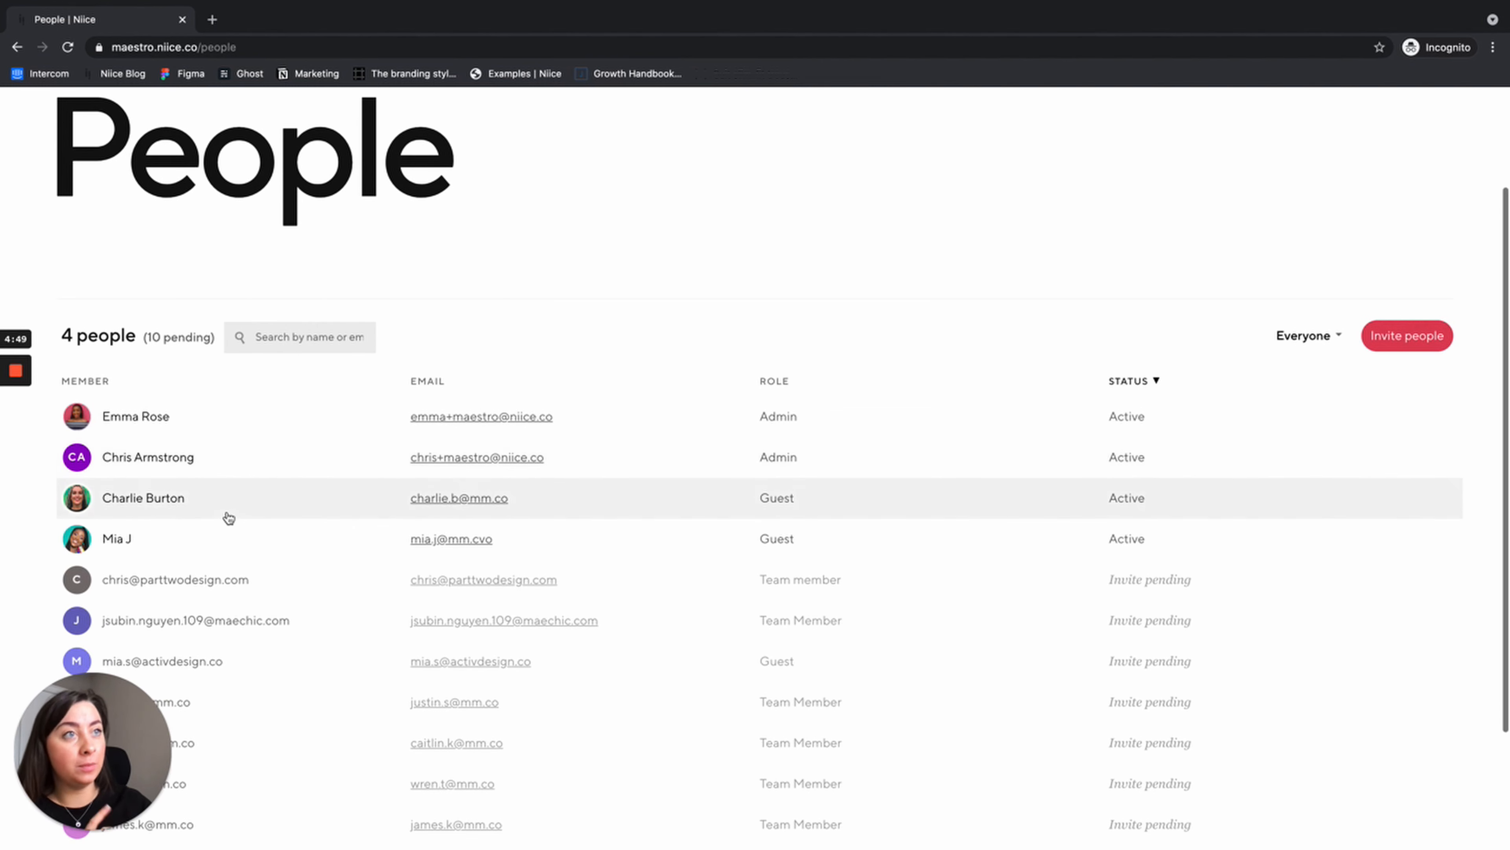
pyautogui.click(122, 499)
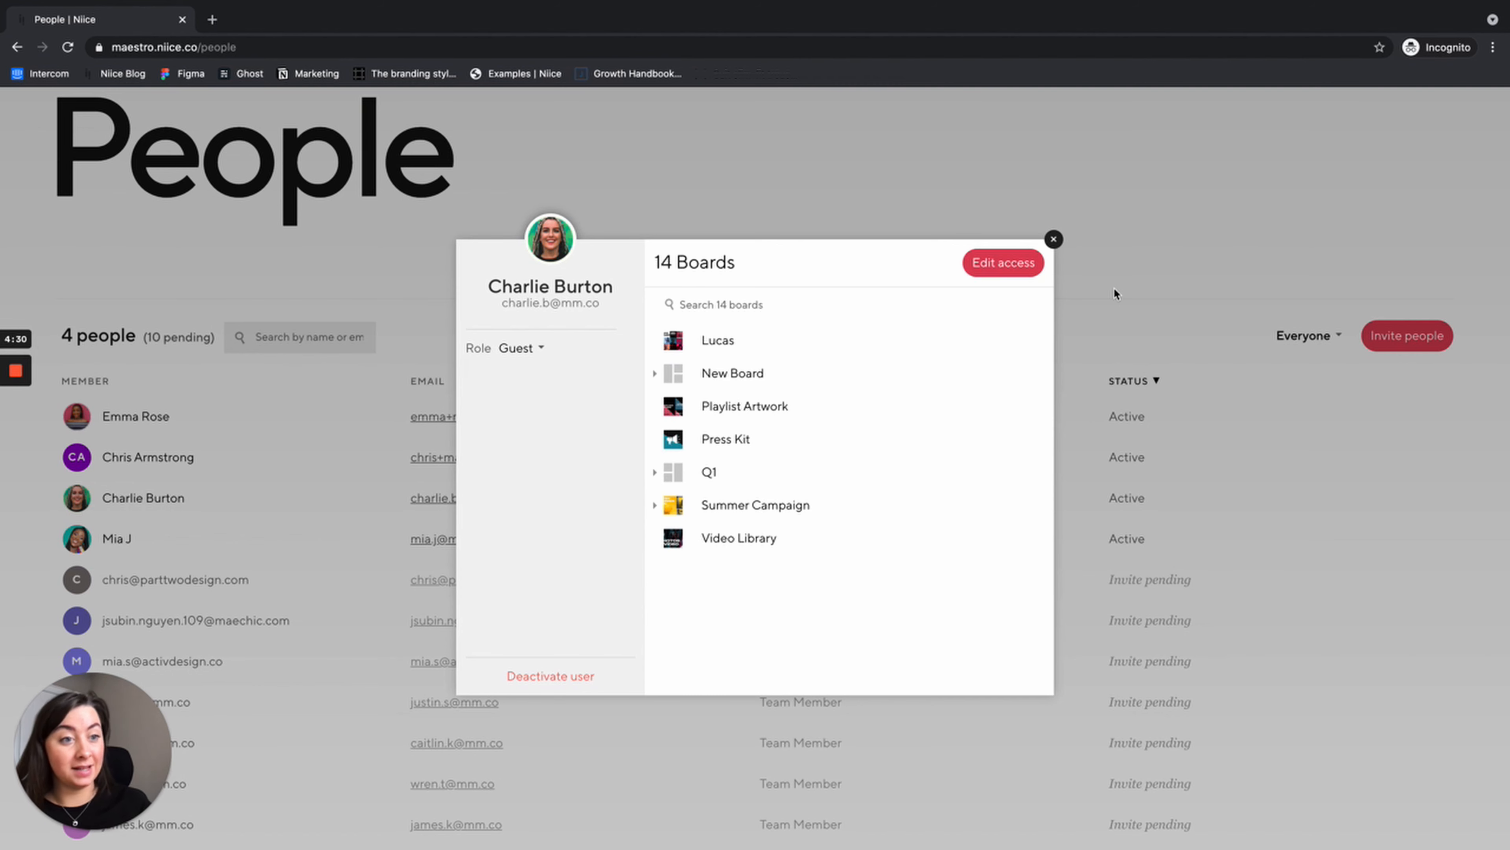
pyautogui.click(1015, 265)
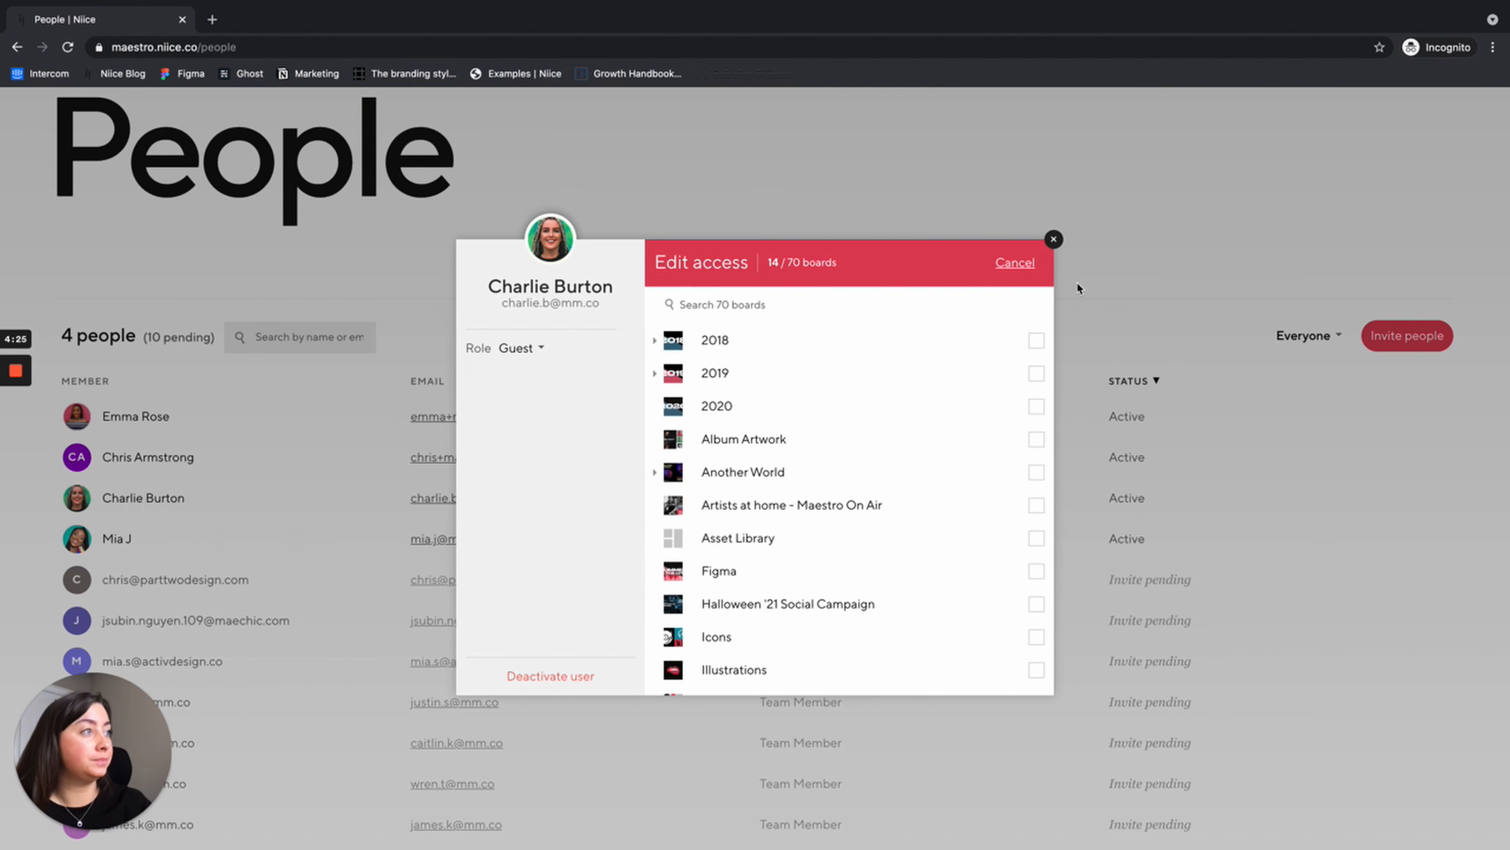
pyautogui.scroll(-2, 957, 405)
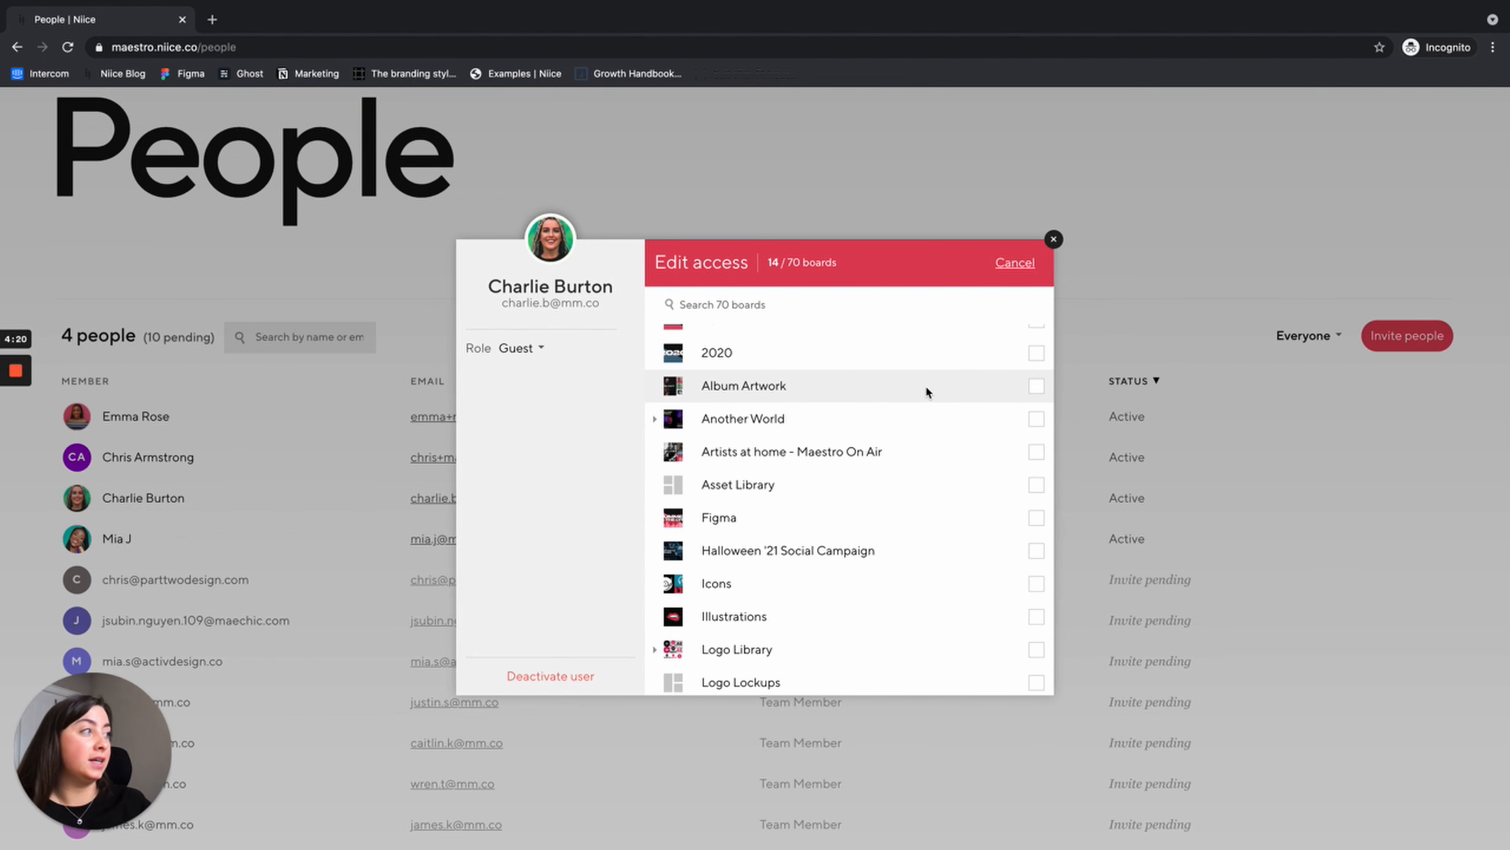
# Step: Grant the guest access to the Album Artwork and Another World boards, with Album Artwork set to Read only
pyautogui.click(1036, 386)
pyautogui.click(1035, 418)
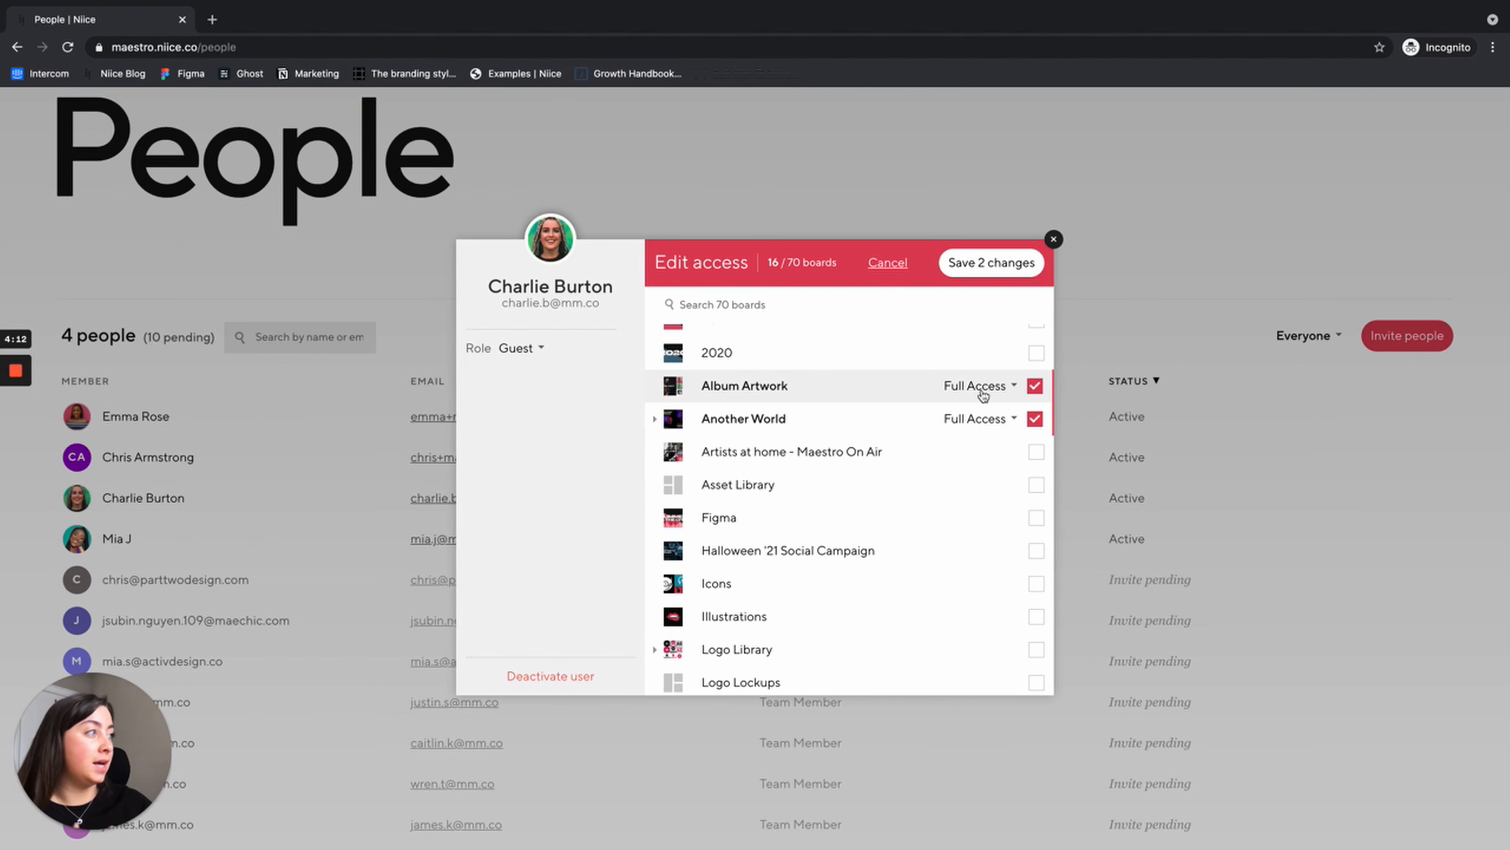
pyautogui.click(1014, 386)
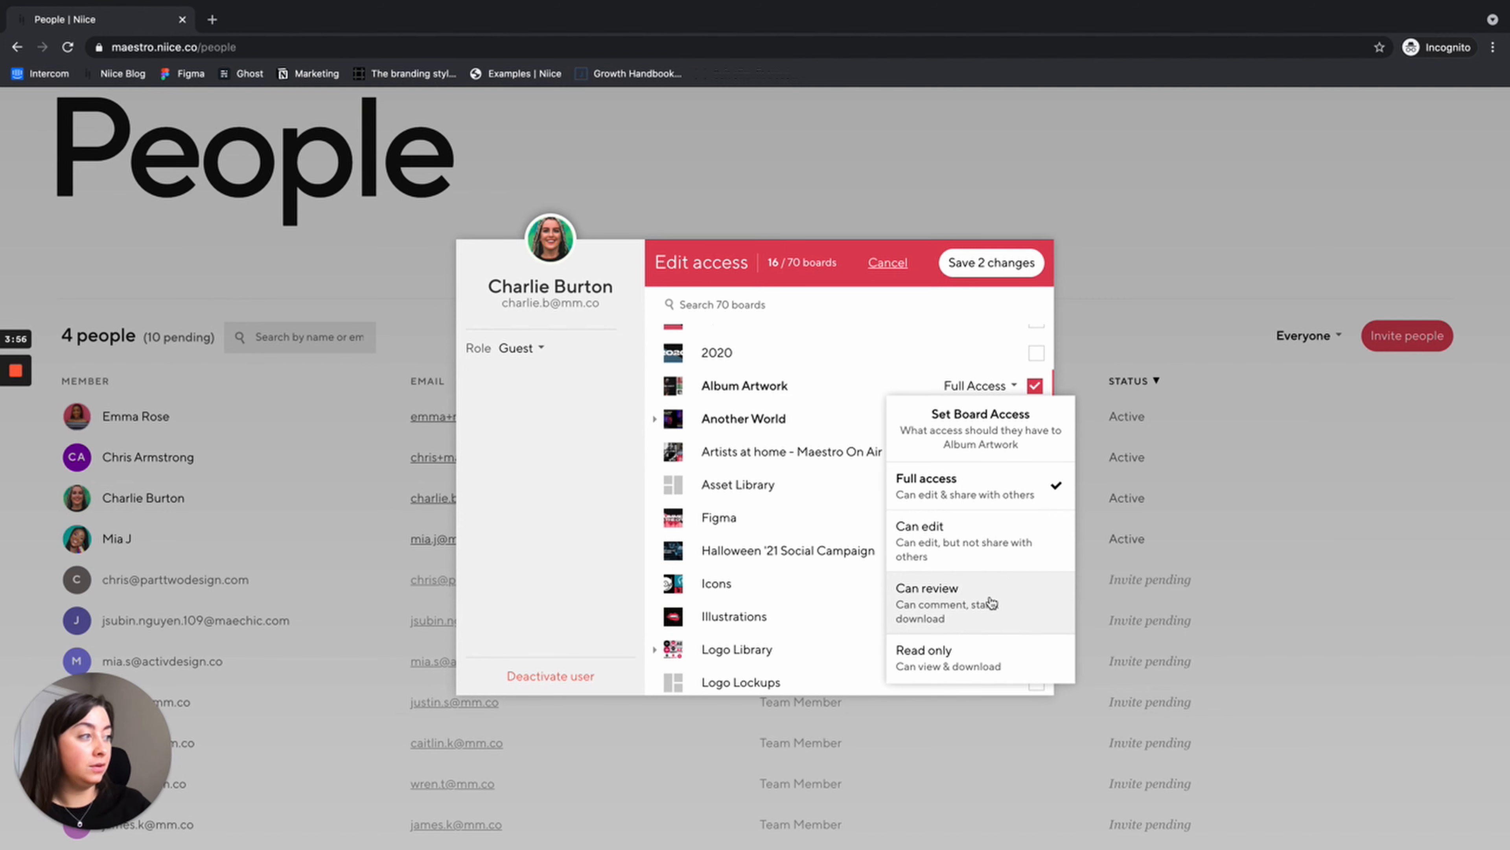
pyautogui.click(1005, 653)
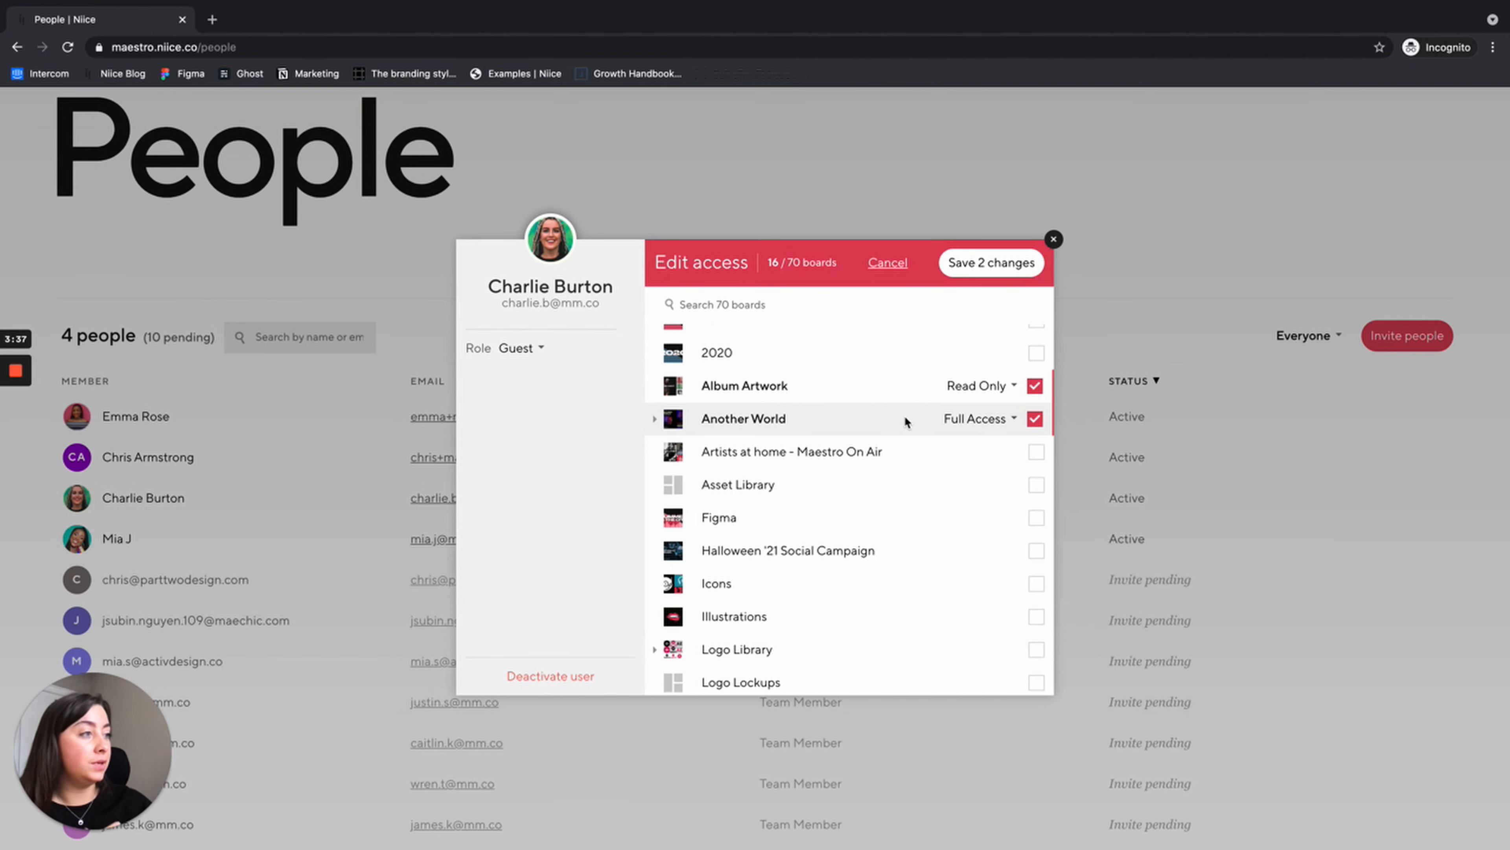
# Step: Expand the Maestro Brand Assets board and grant the guest access to it and its sub-boards
pyautogui.scroll(-5, 904, 415)
pyautogui.scroll(-2, 904, 416)
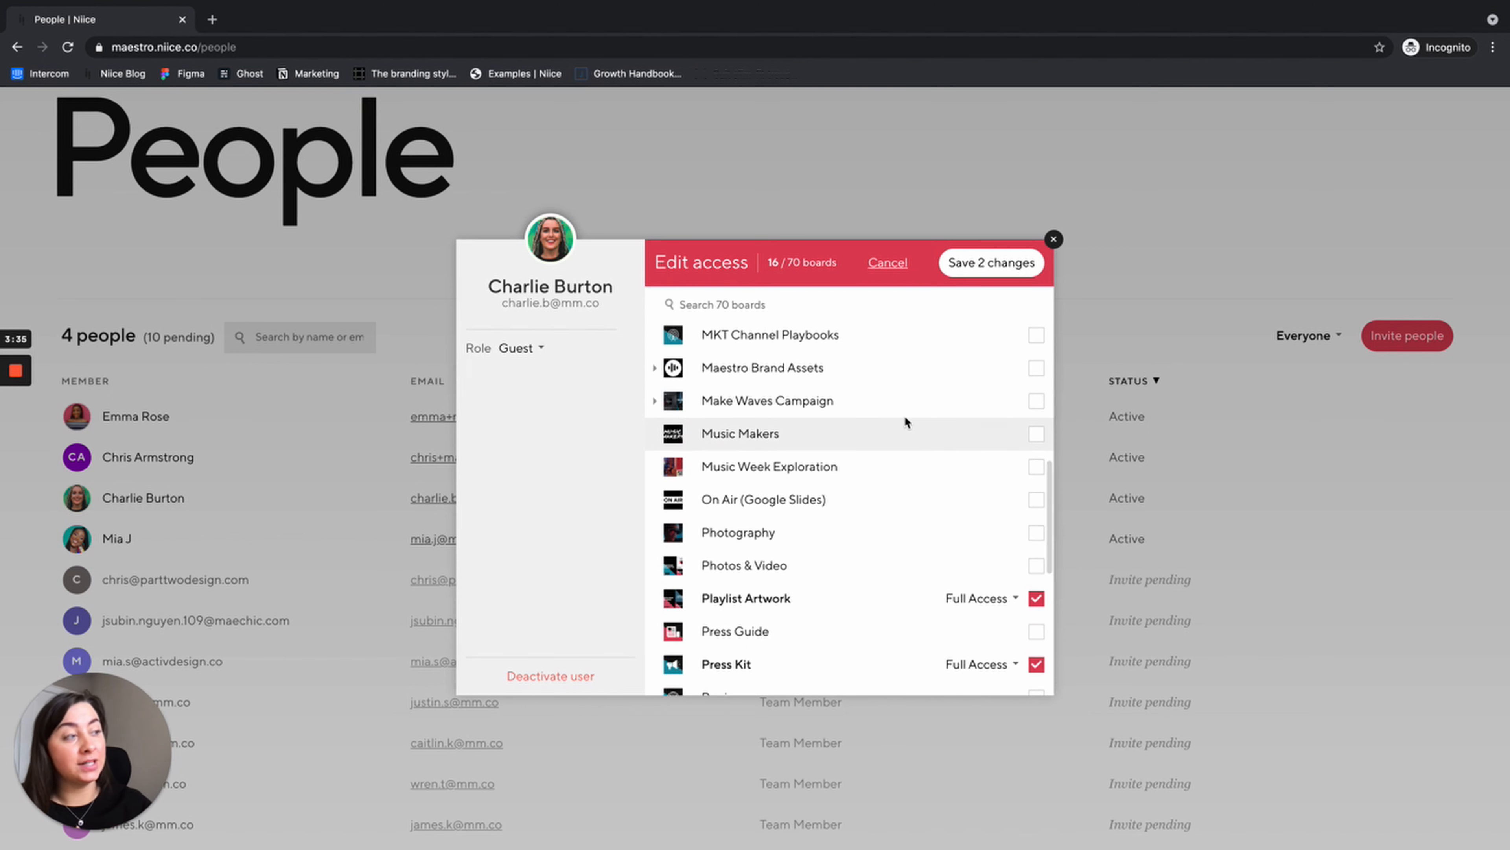
pyautogui.scroll(1, 826, 447)
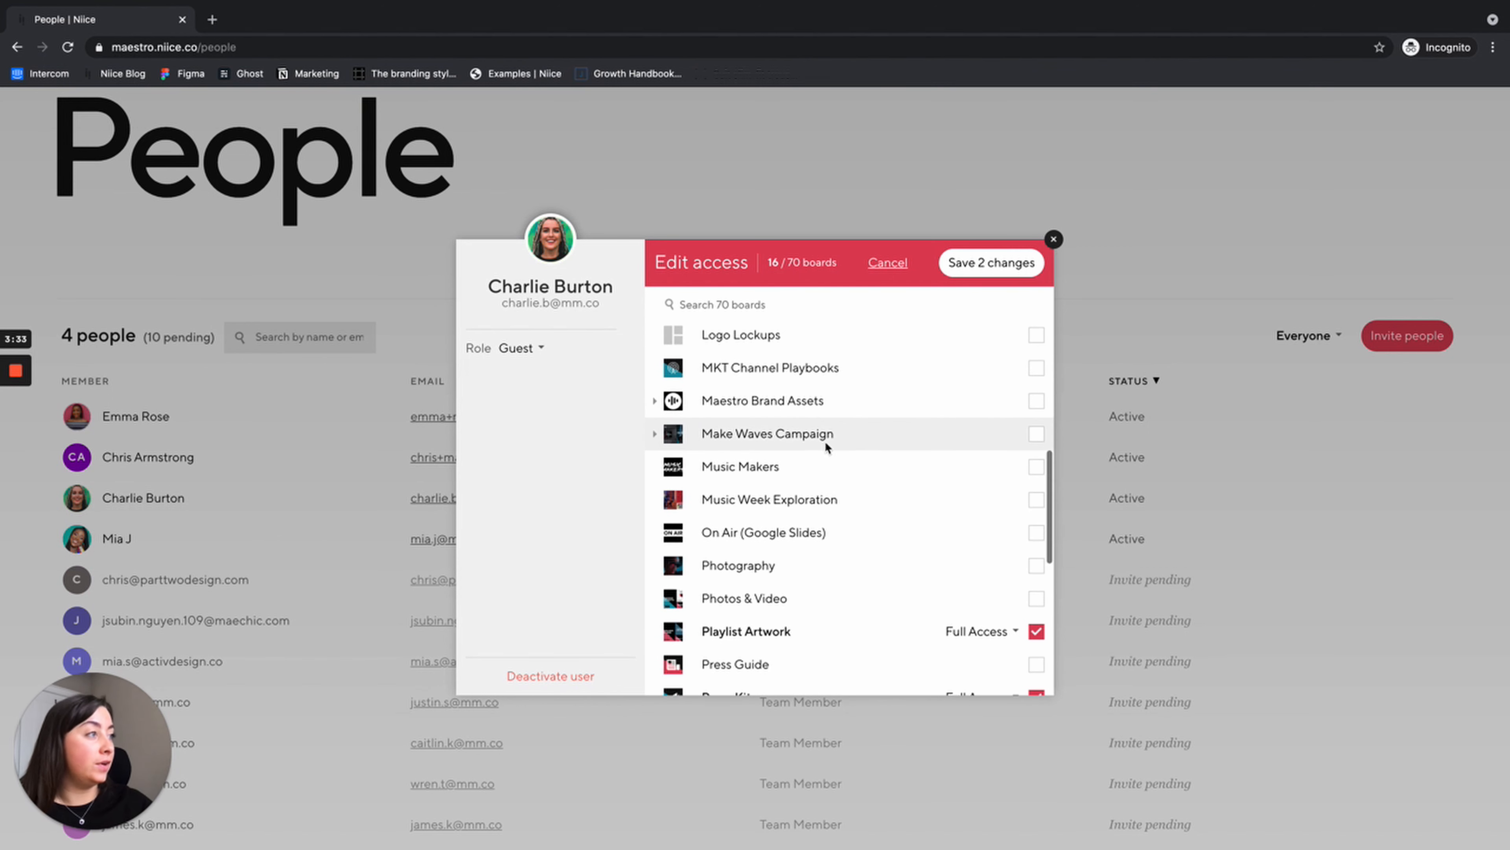
pyautogui.click(654, 401)
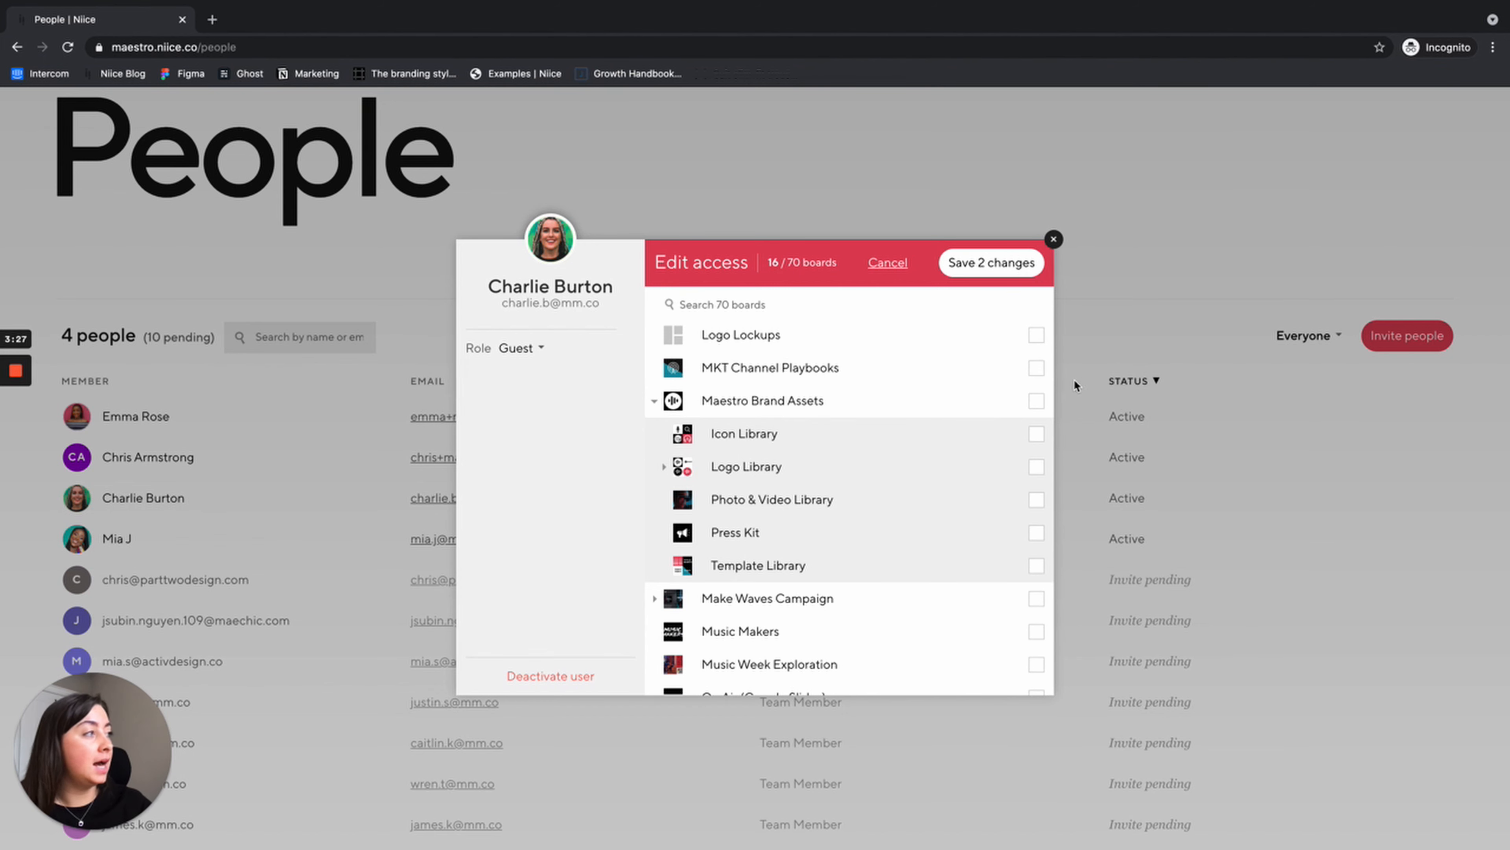
pyautogui.click(1035, 401)
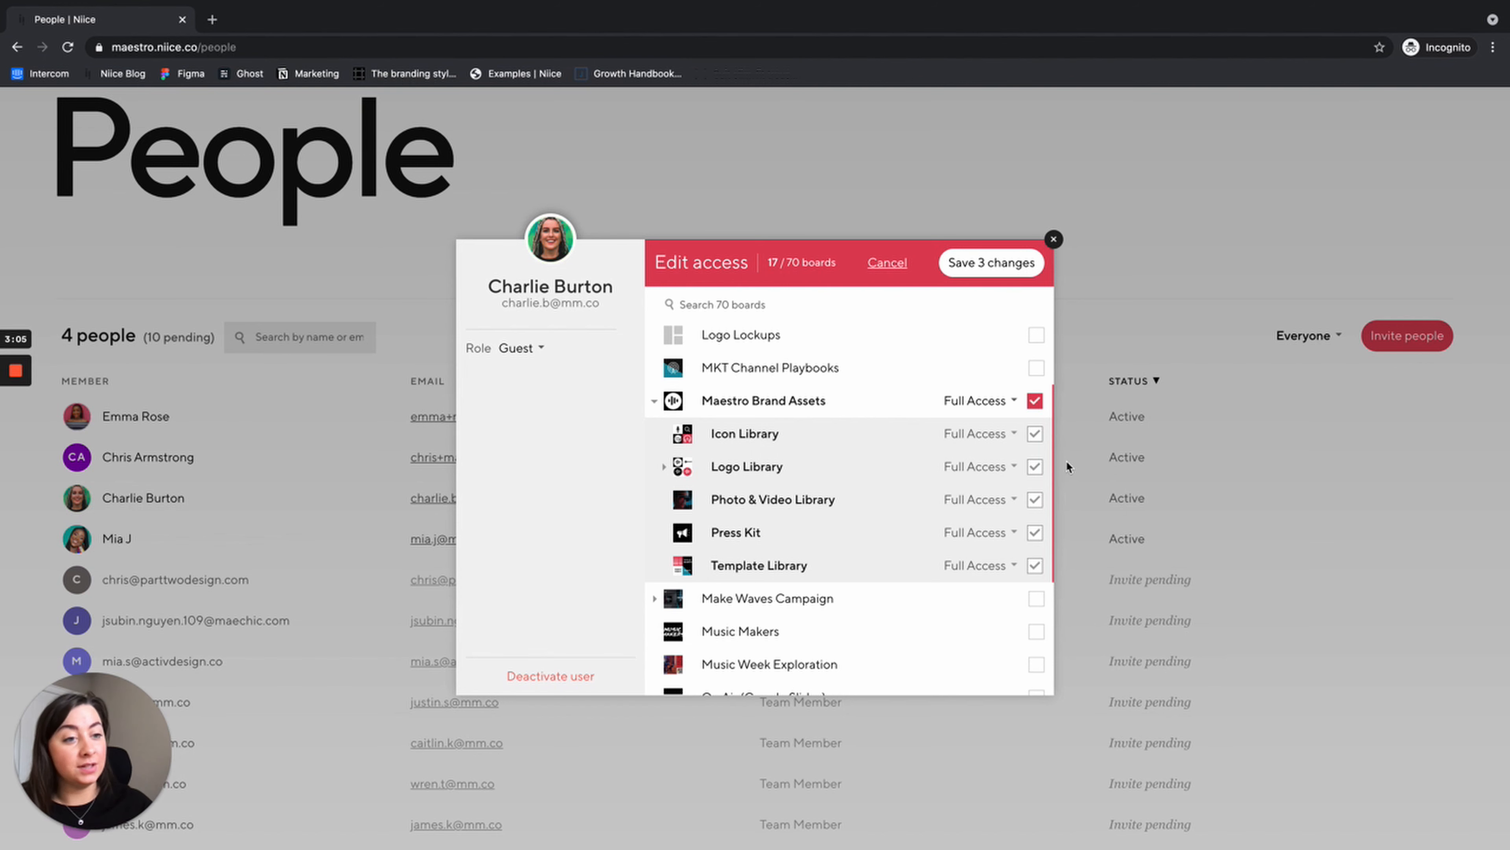
# Step: Try Read only access on Maestro Brand Assets, and reset it by removing and re-granting access to the board
pyautogui.click(1013, 401)
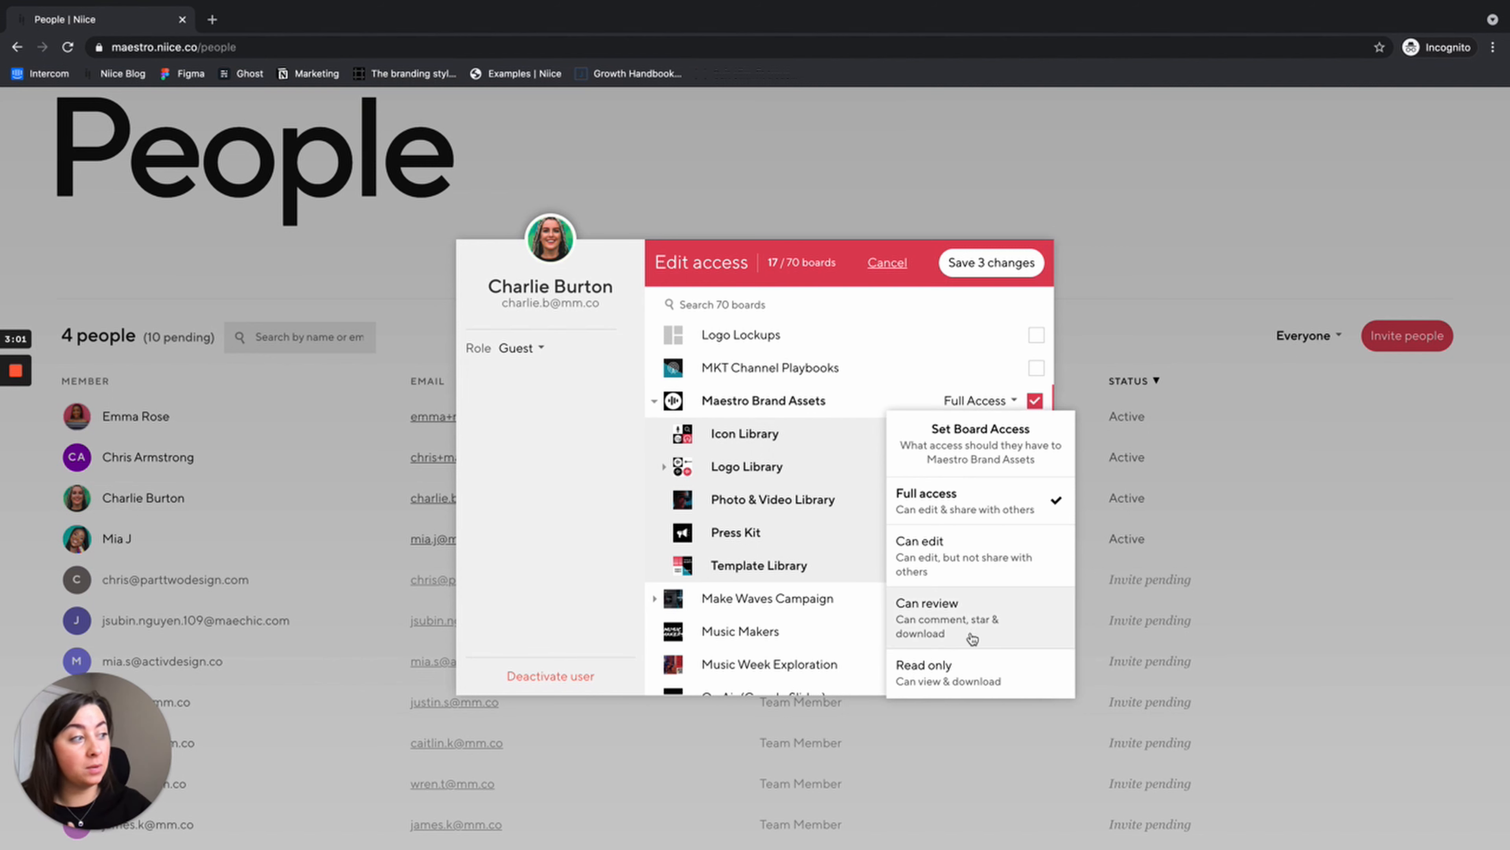
pyautogui.click(965, 677)
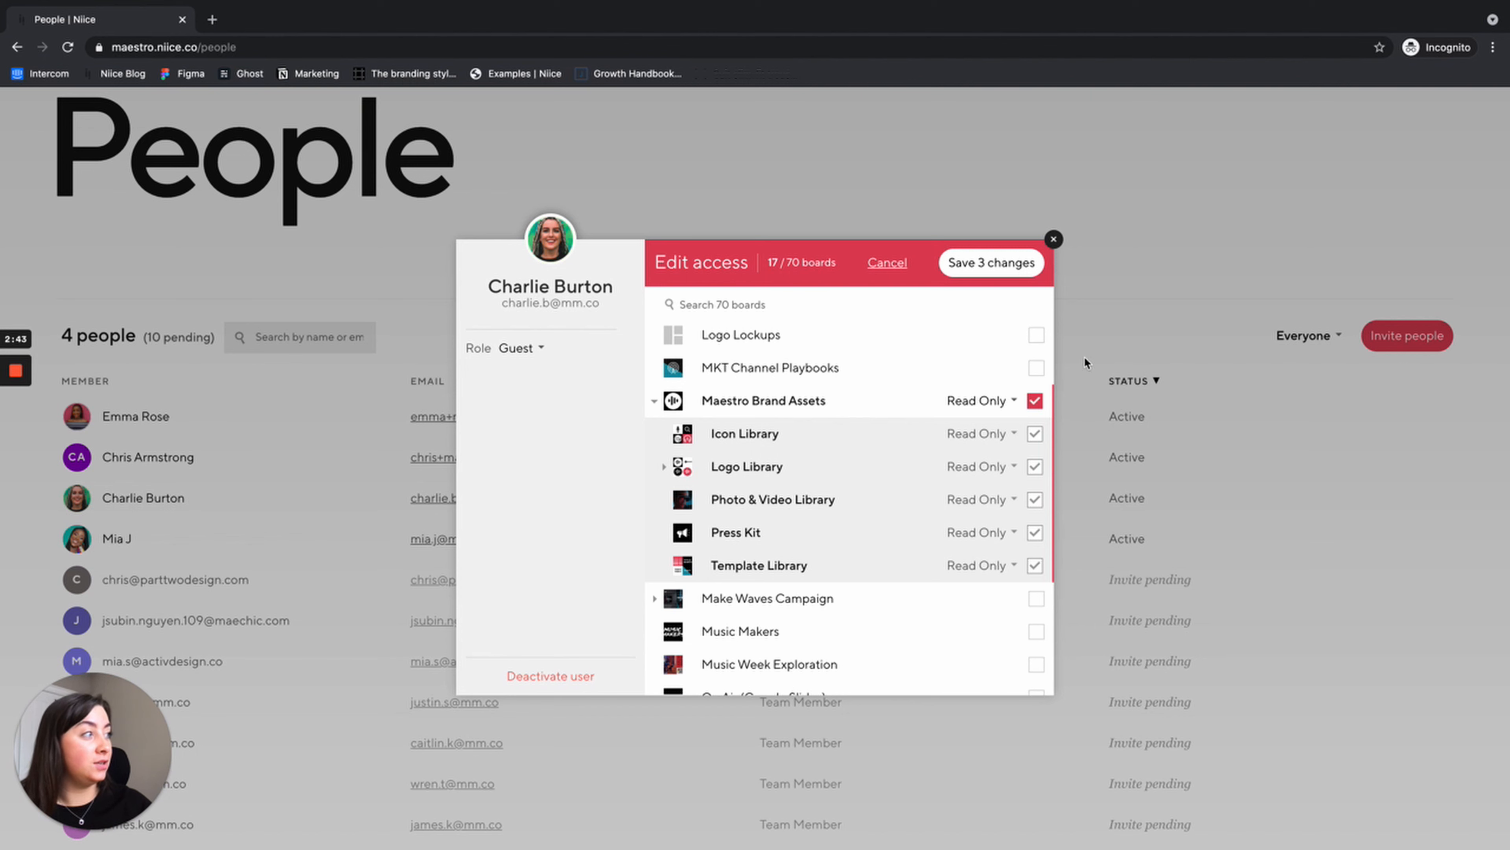
pyautogui.click(1036, 402)
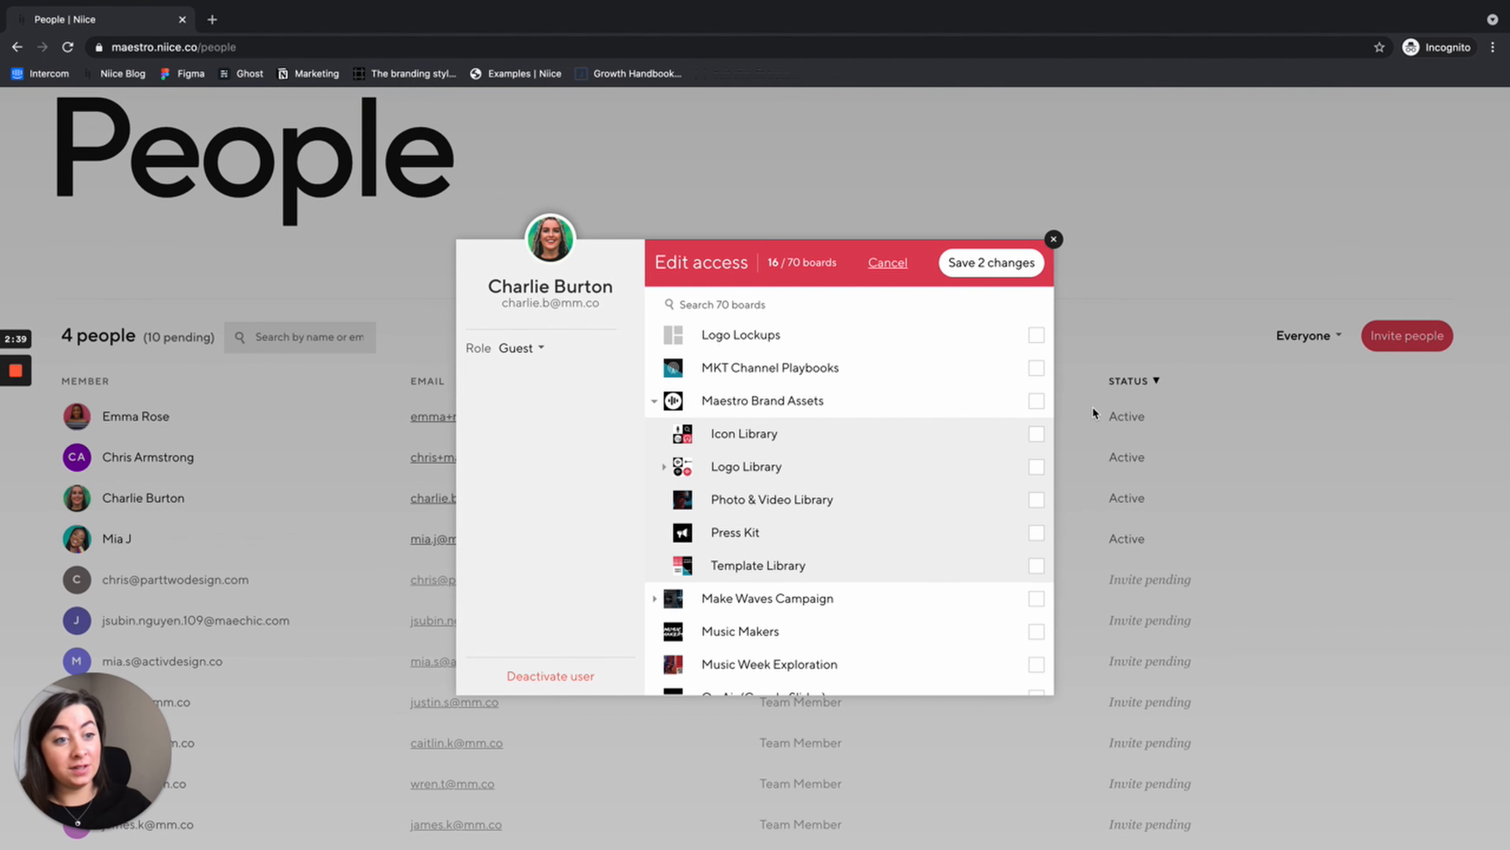
pyautogui.click(1035, 402)
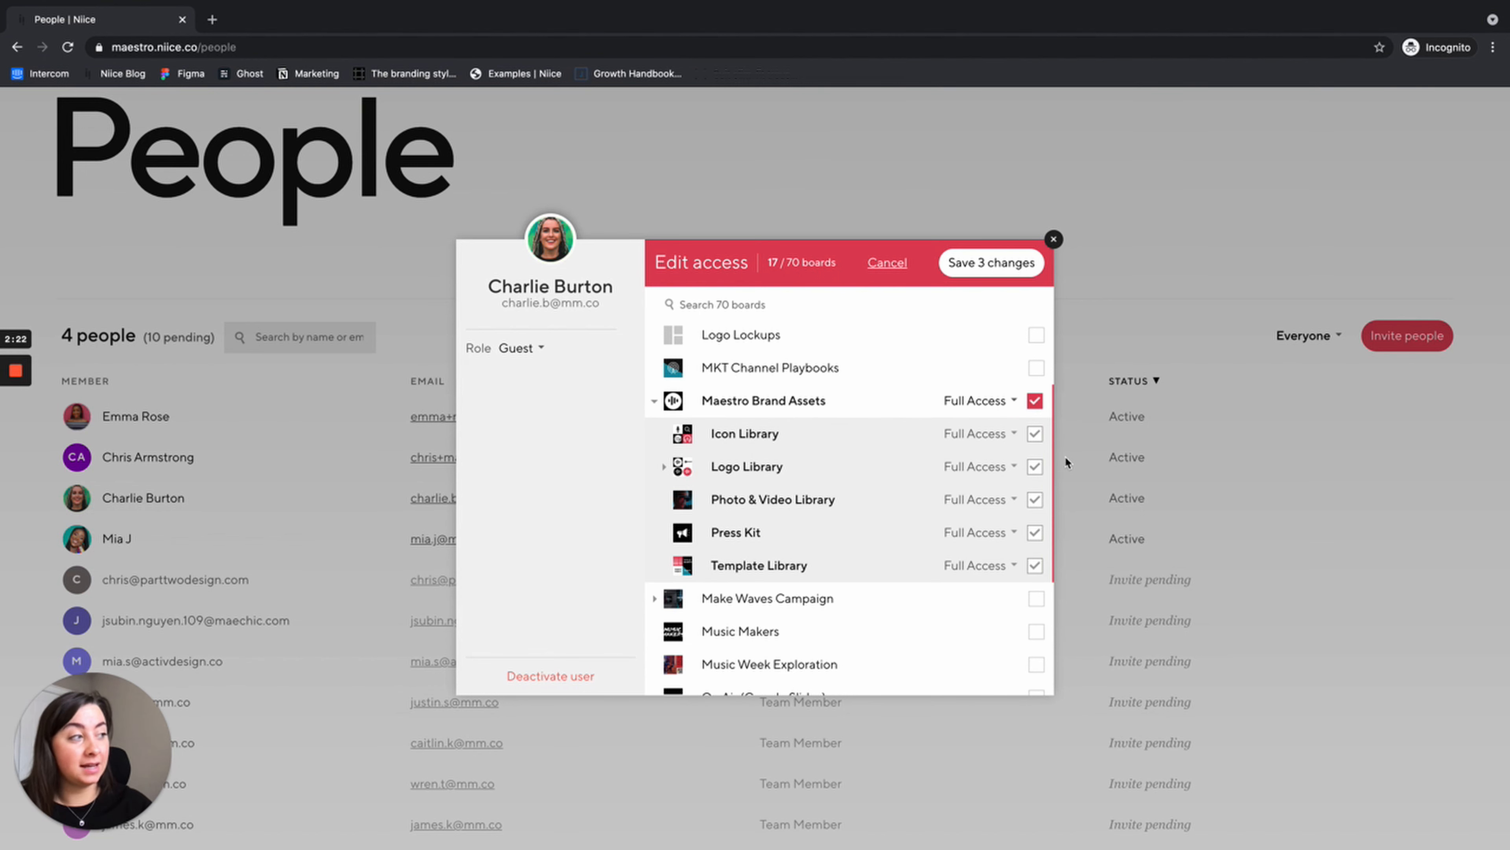
# Step: Expand the Summer Campaign board and its Album Artwork sub-board to examine the guest's inherited access levels
pyautogui.scroll(-8, 835, 500)
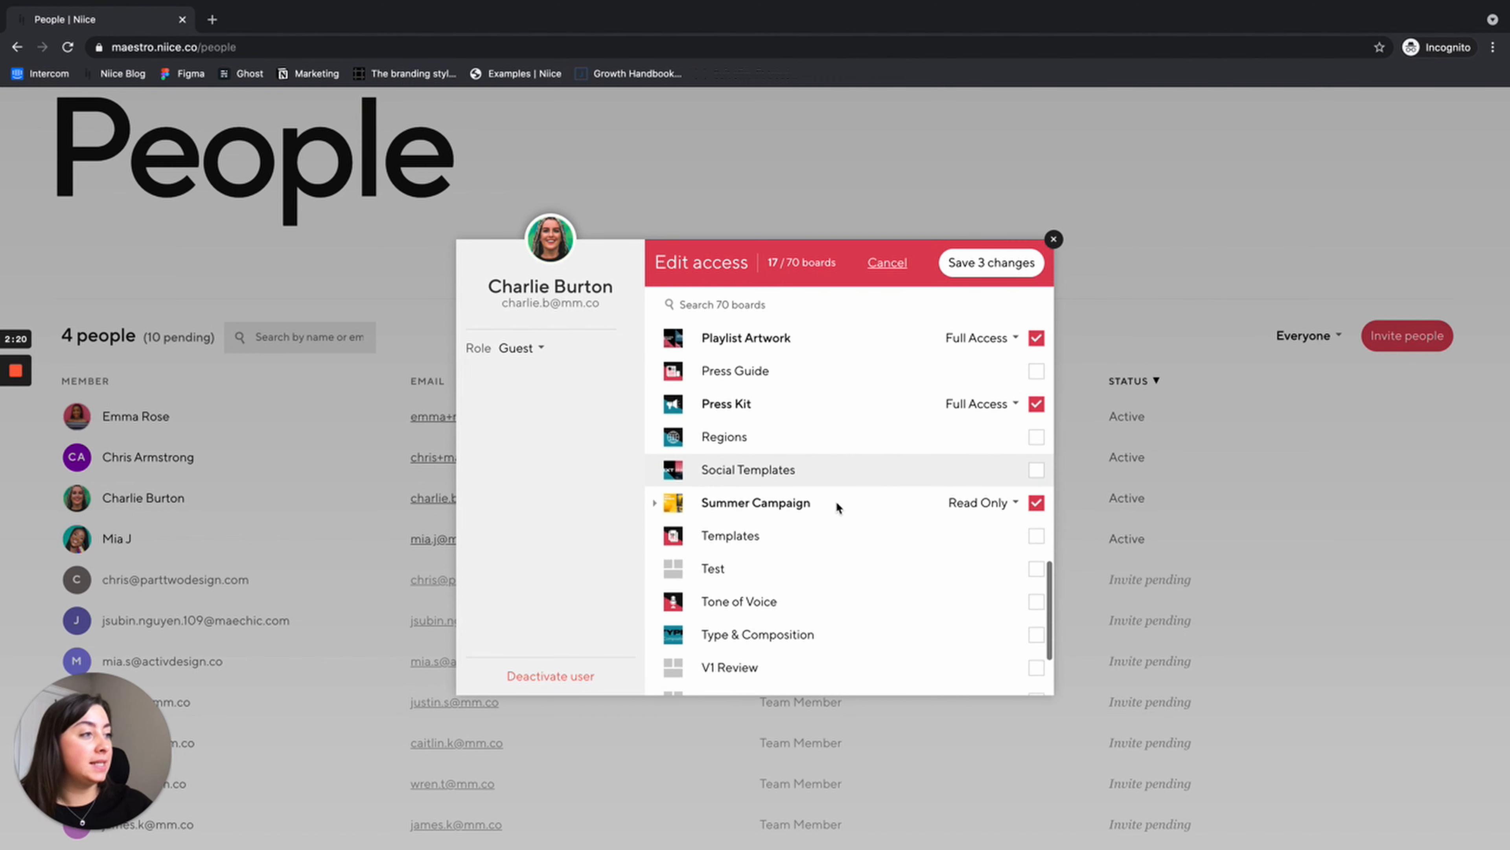
pyautogui.scroll(-1, 835, 500)
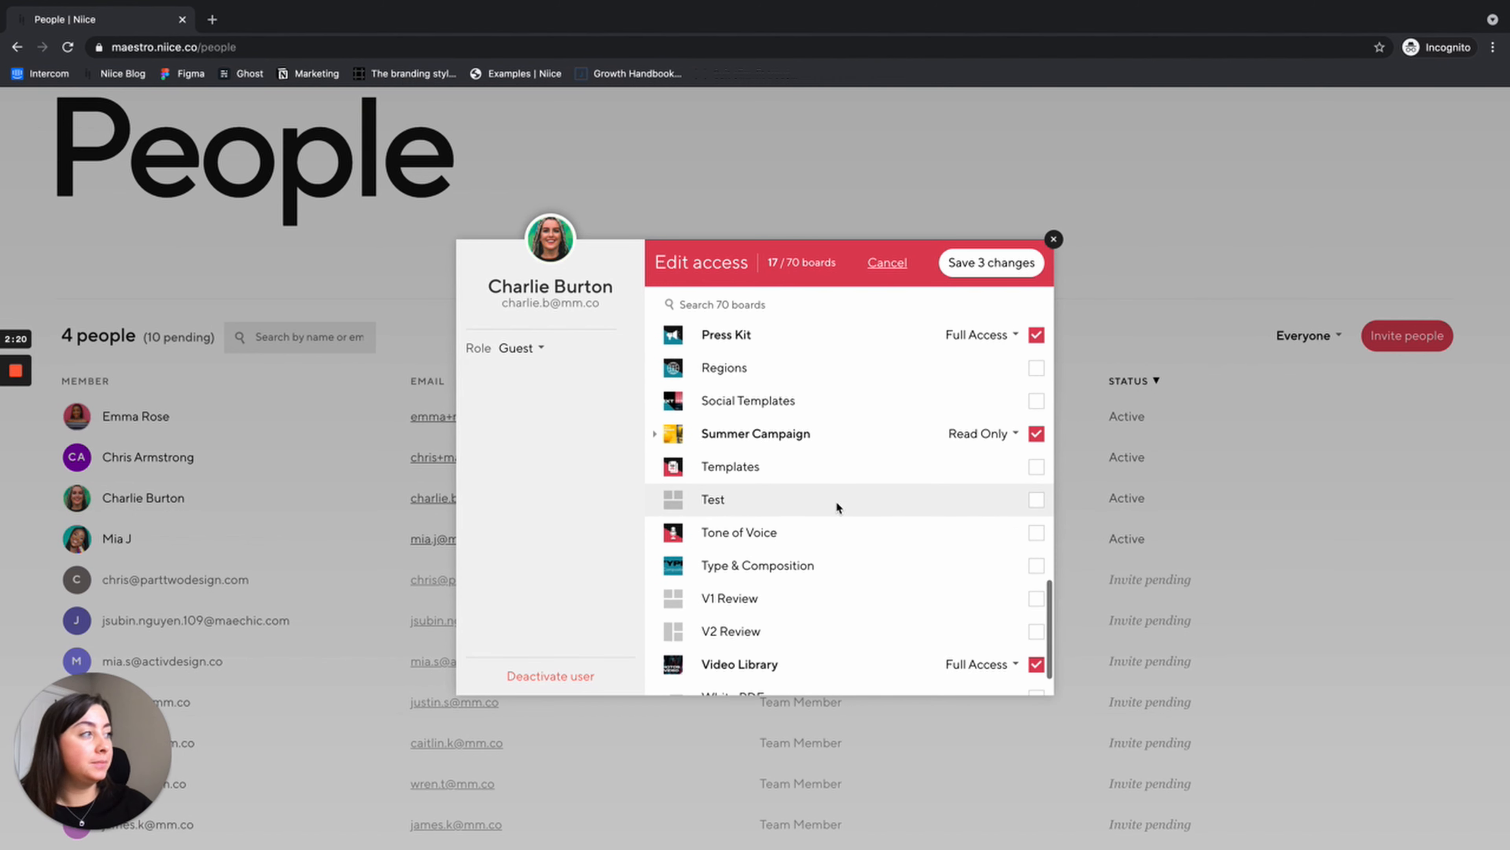
pyautogui.click(654, 434)
pyautogui.click(663, 467)
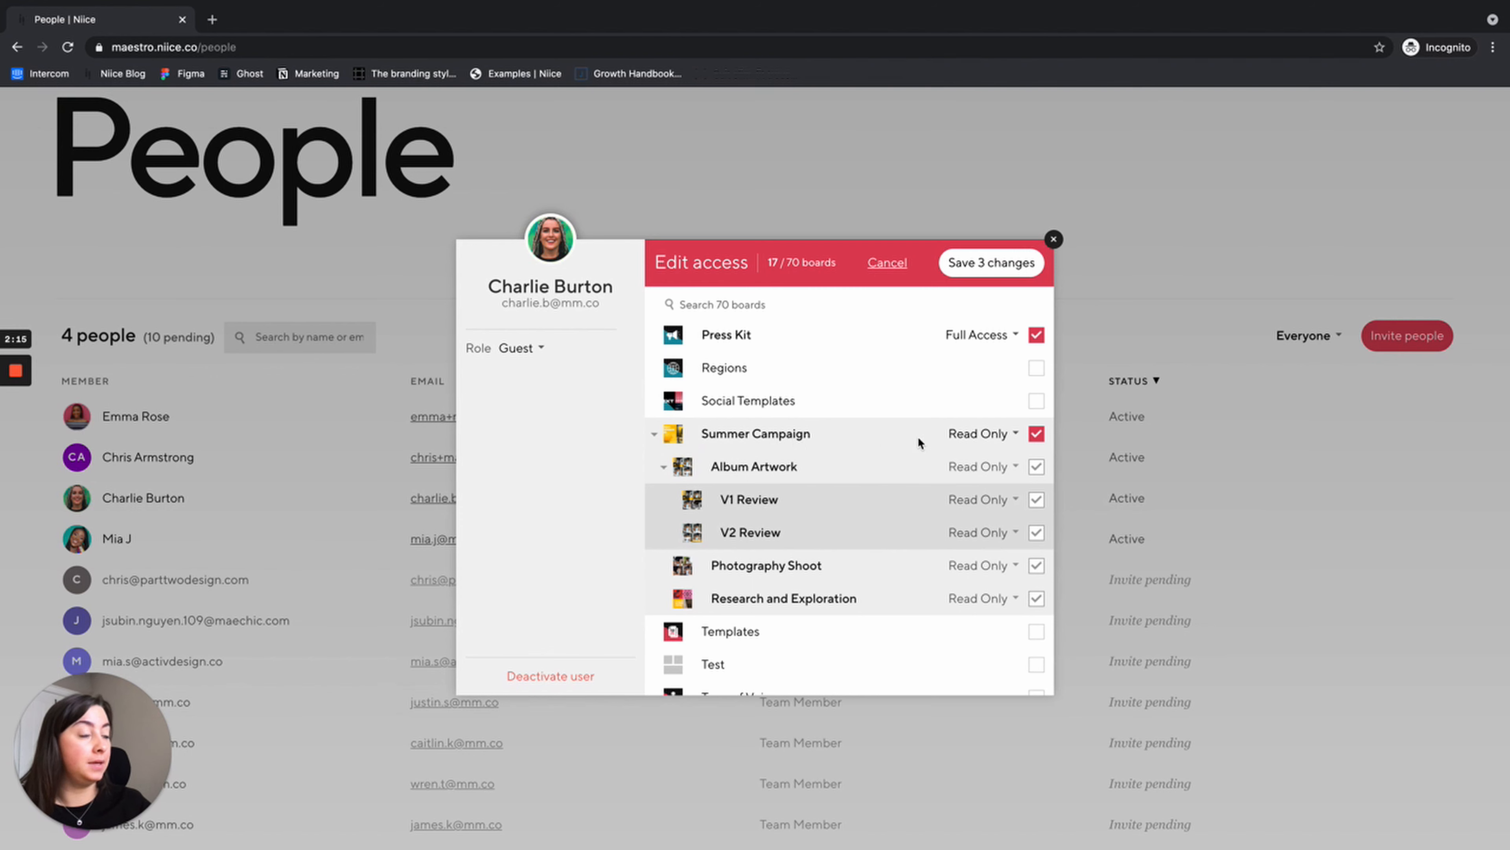
pyautogui.scroll(-1, 1089, 451)
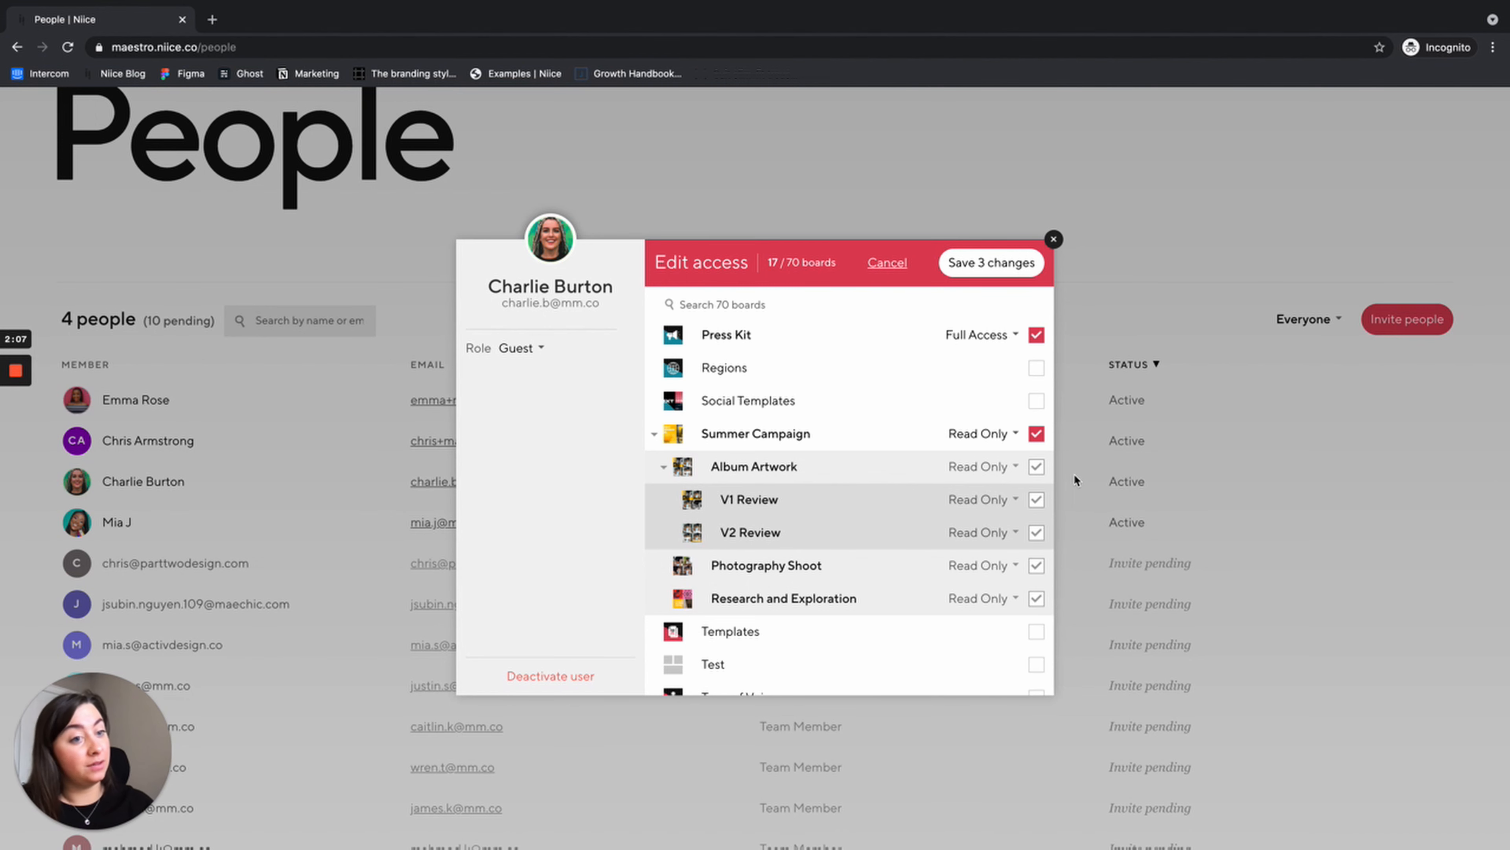
pyautogui.moveTo(864, 467)
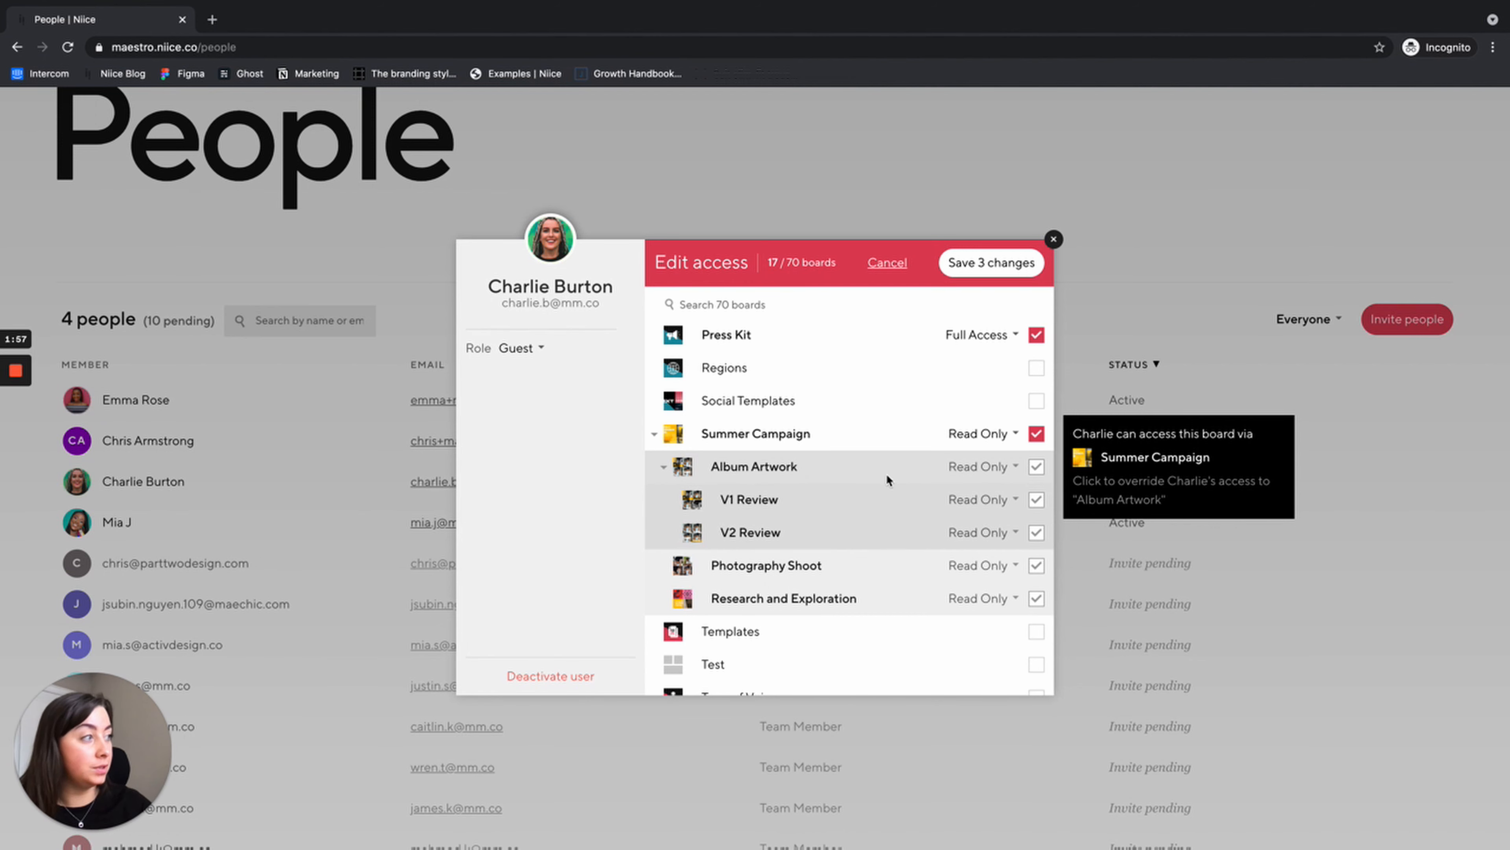
# Step: Override the access under Summer Campaign: set Album Artwork to Can edit, and V1 Review and V2 Review to Can review
pyautogui.click(1013, 469)
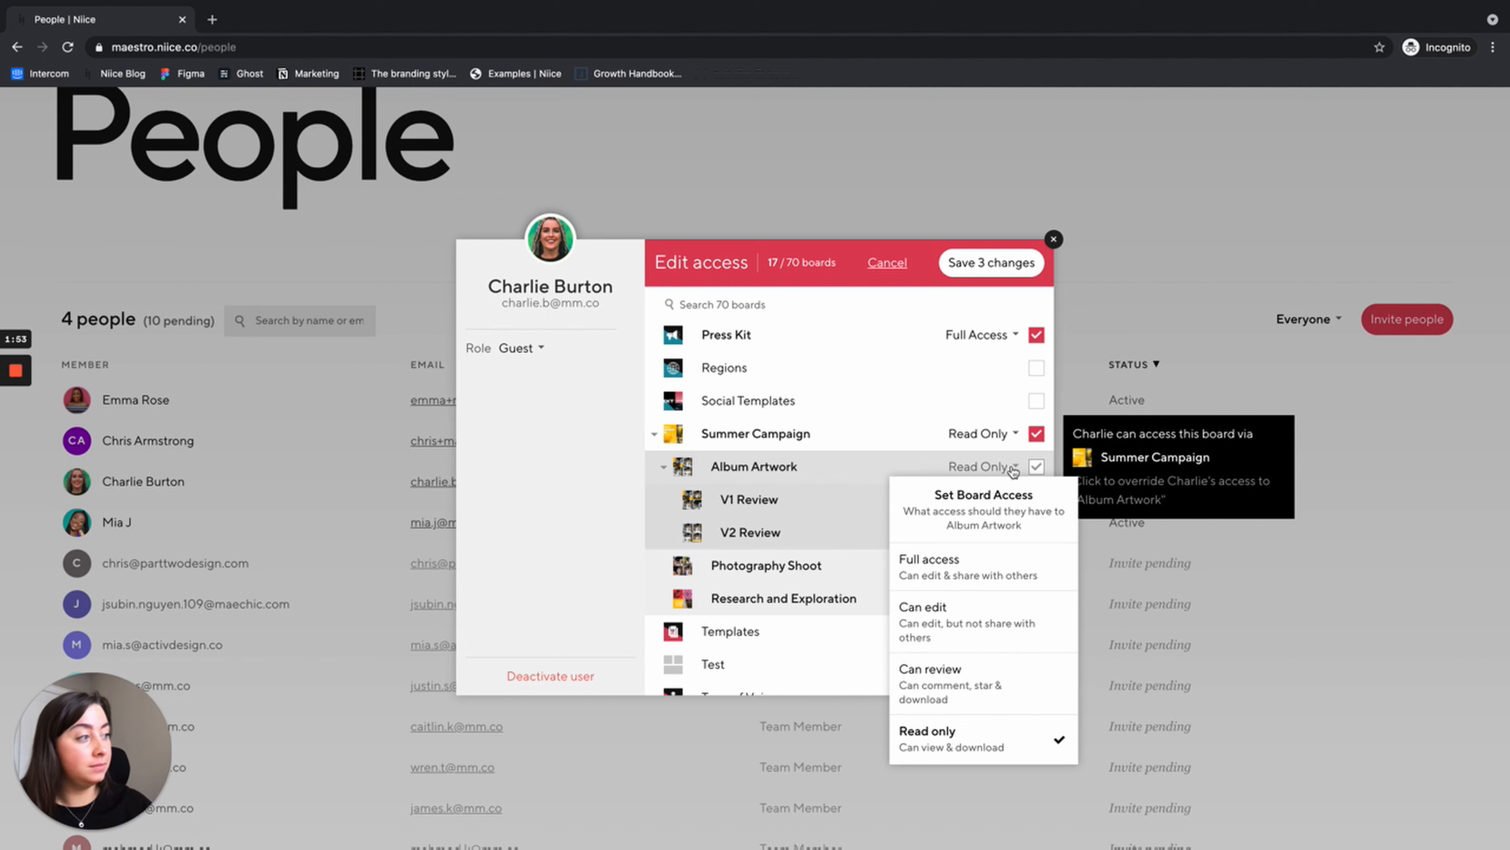
pyautogui.click(1003, 624)
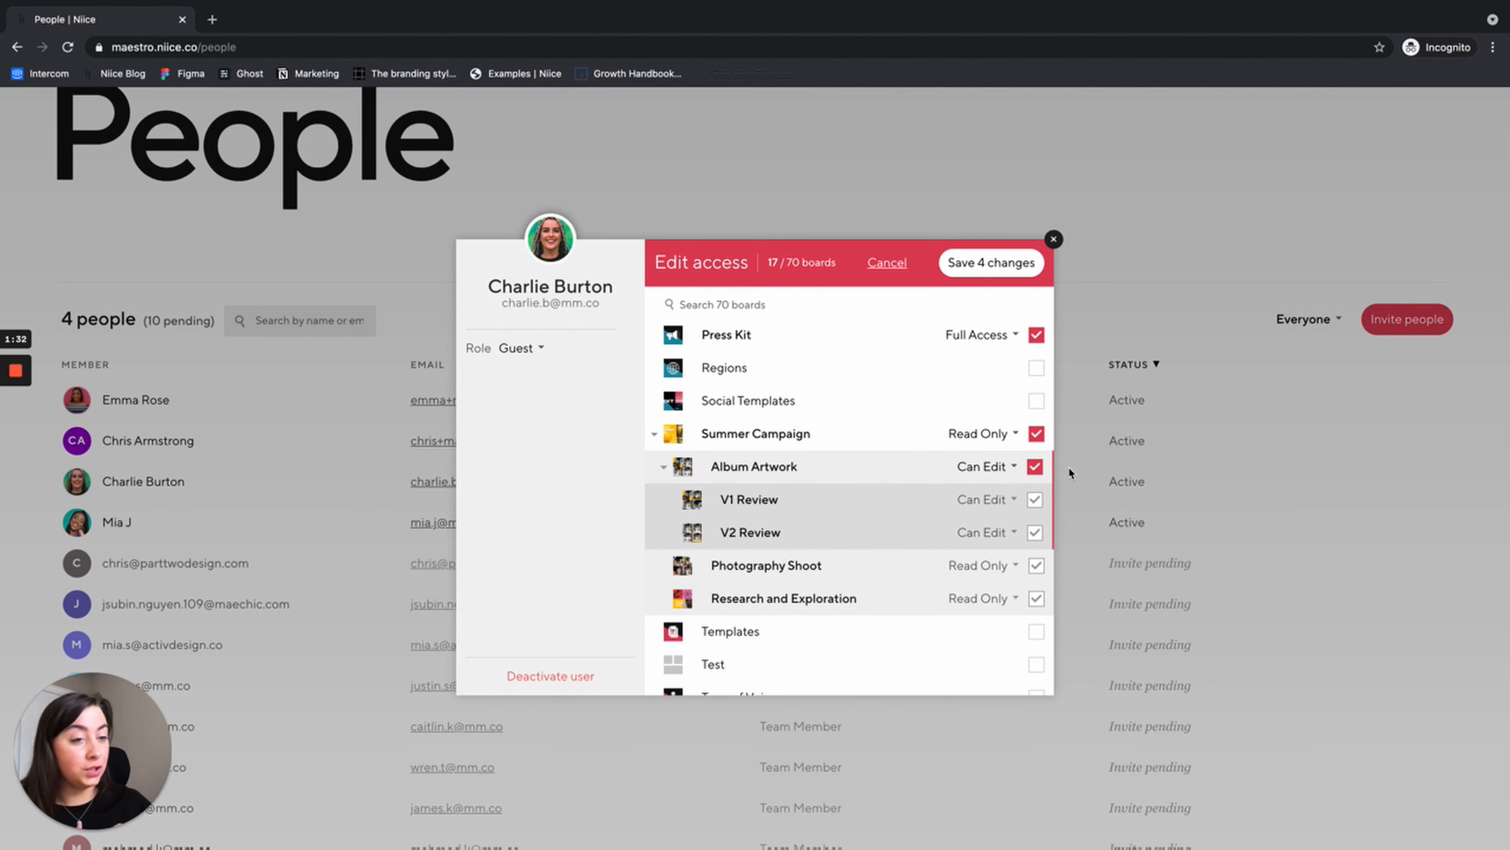
pyautogui.click(987, 499)
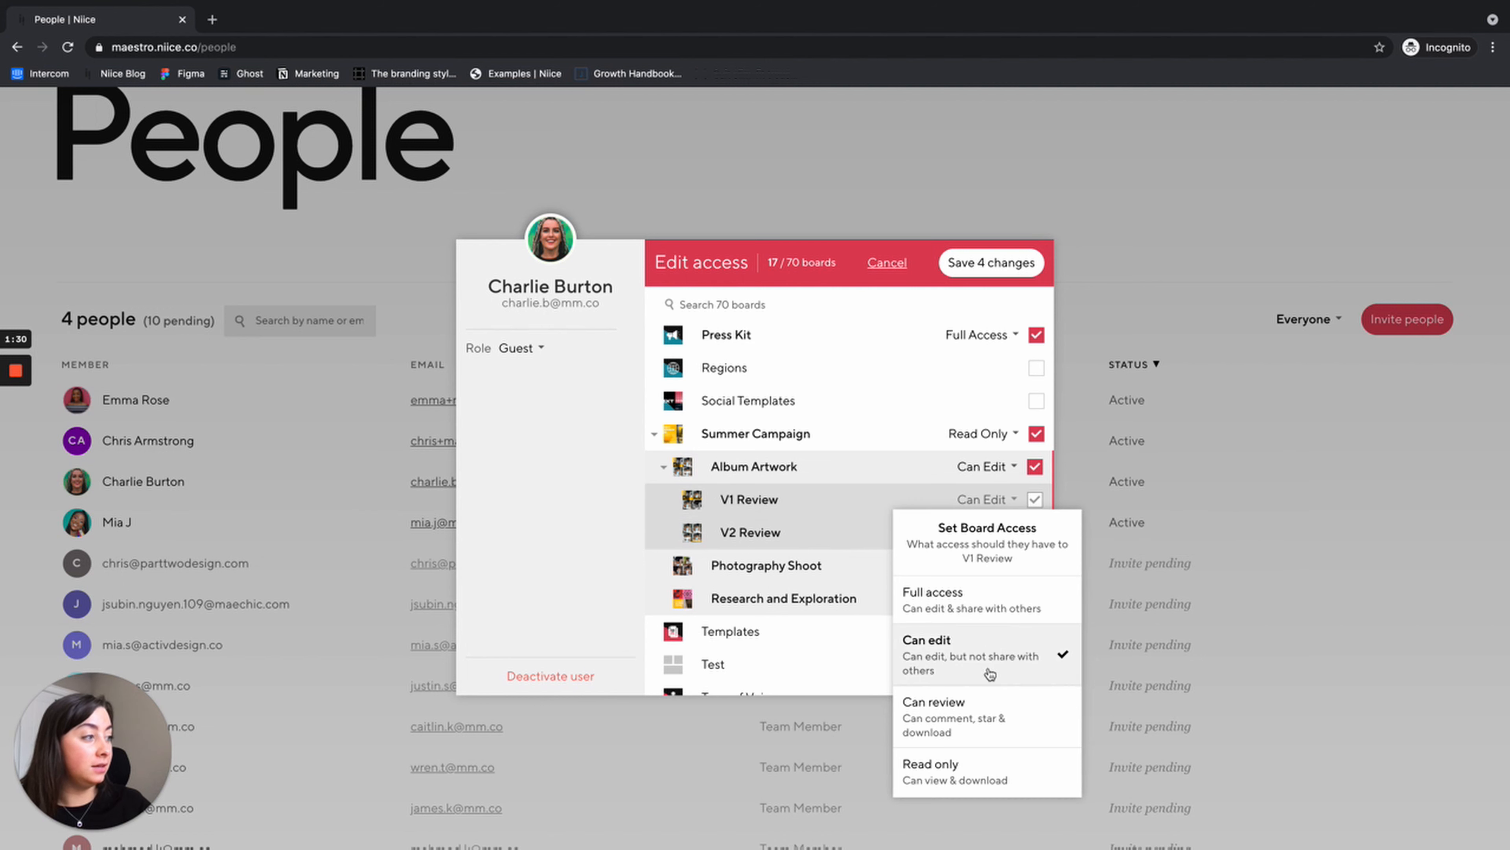
pyautogui.click(988, 714)
pyautogui.click(988, 531)
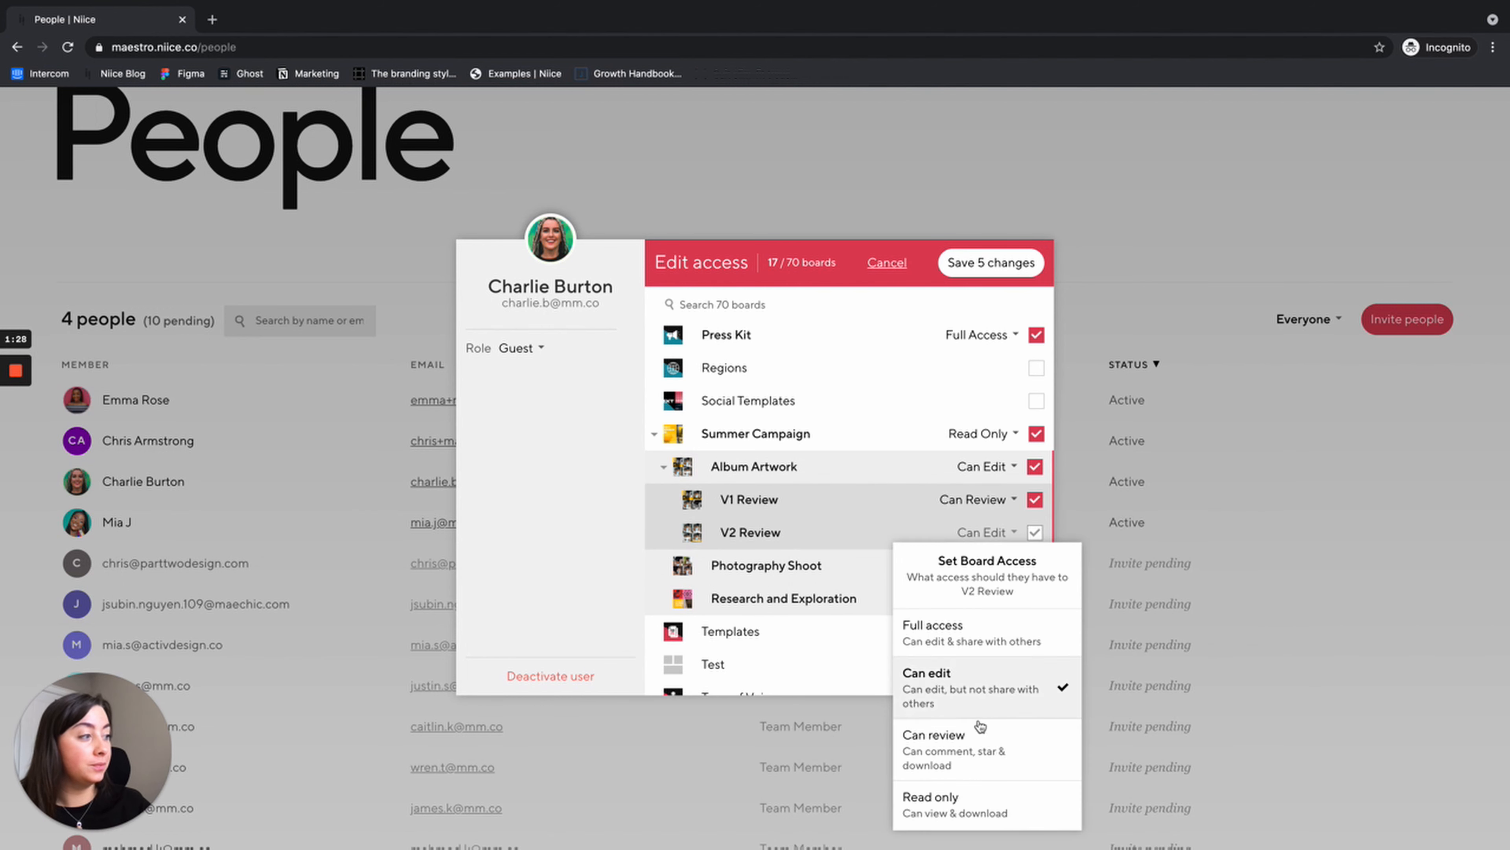
pyautogui.click(981, 737)
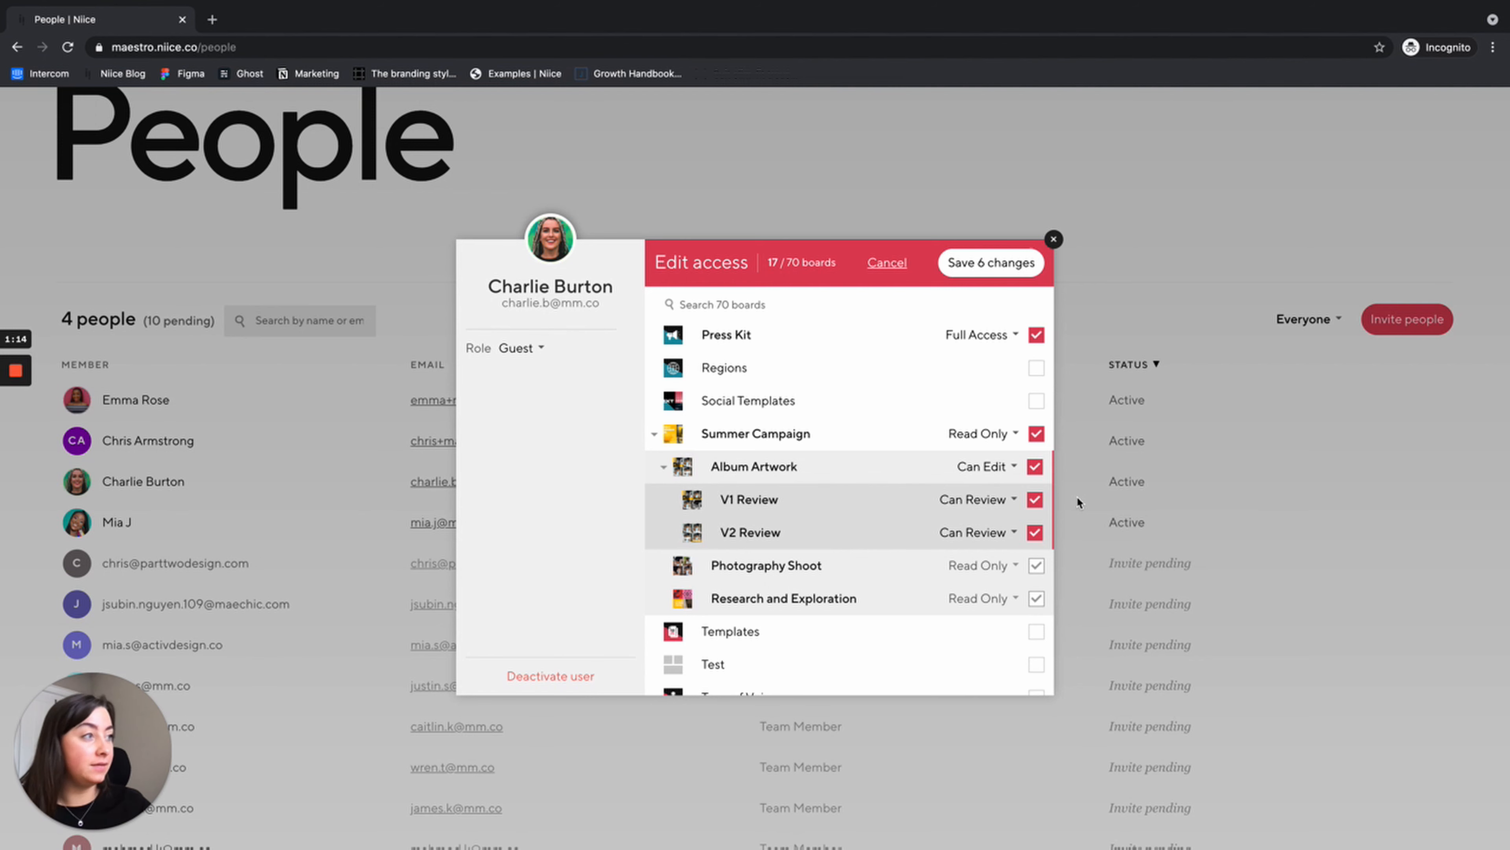
# Step: Remove the guest's access to Summer Campaign and its Album Artwork, V1 Review and V2 Review sub-boards
pyautogui.click(1036, 434)
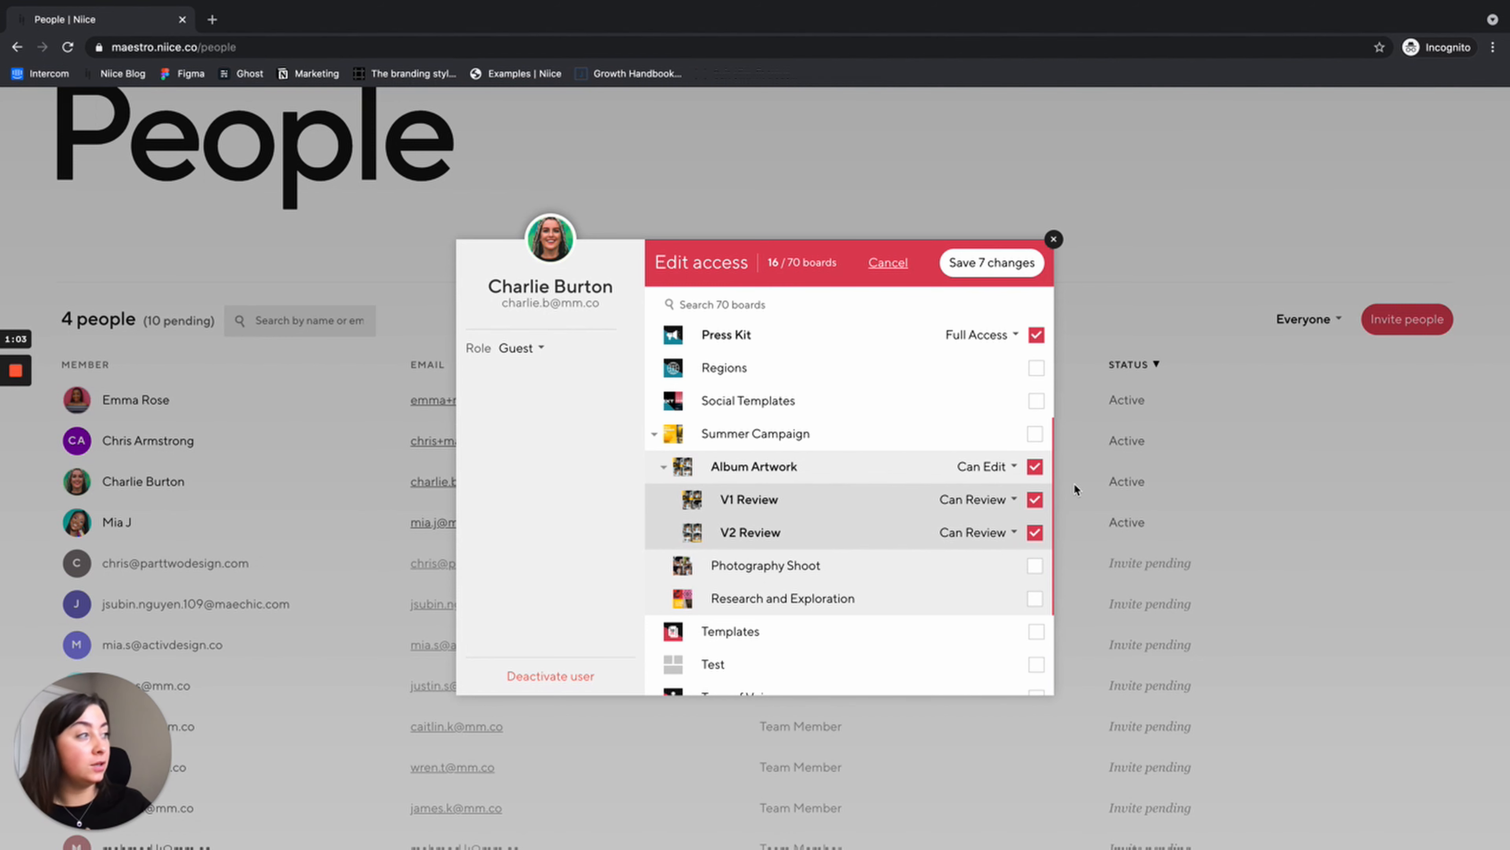
pyautogui.click(1035, 467)
pyautogui.click(1034, 500)
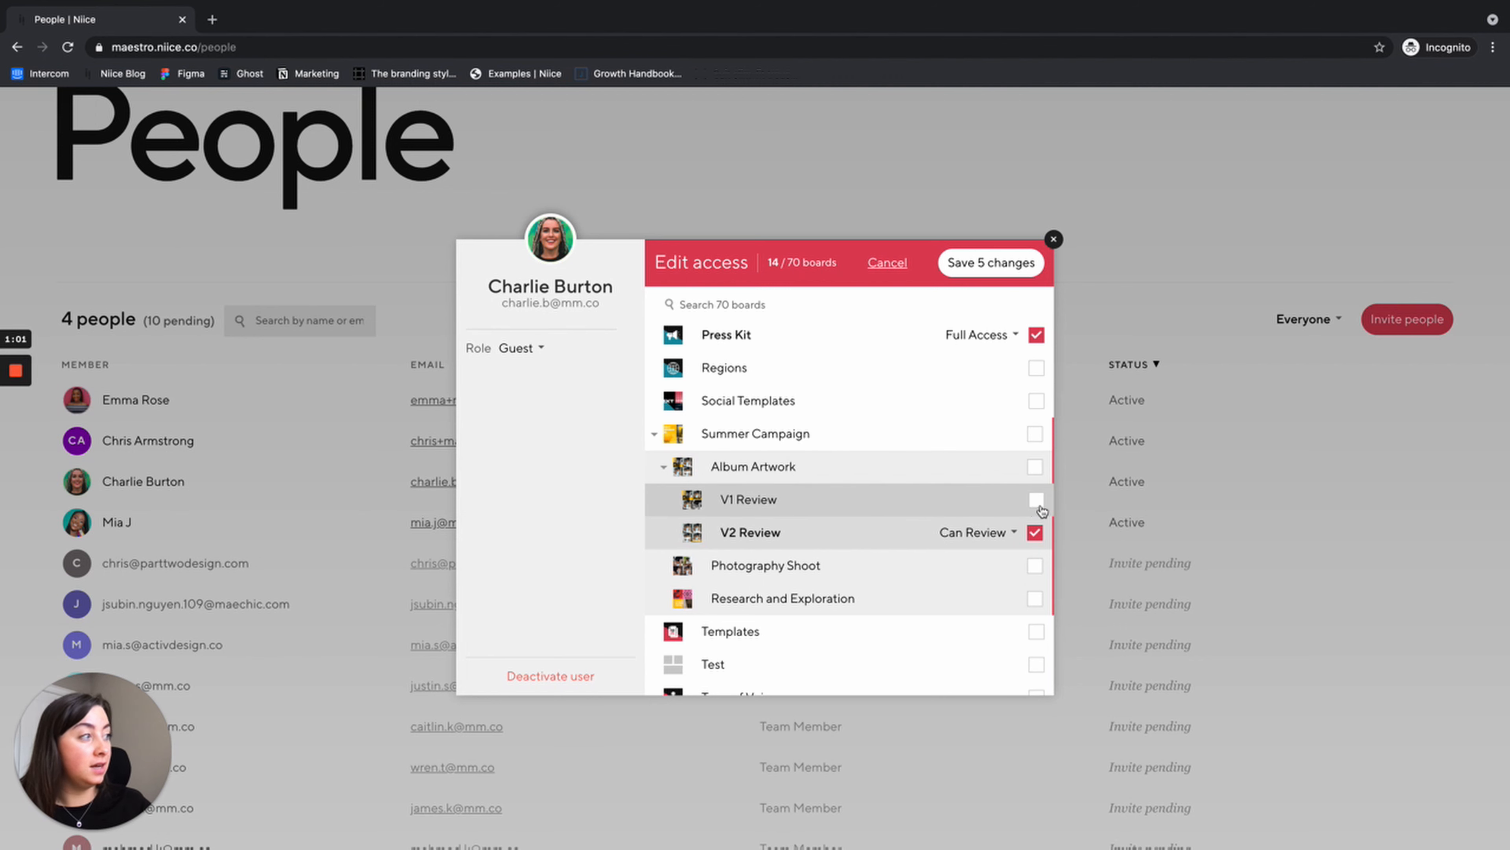
pyautogui.click(1035, 533)
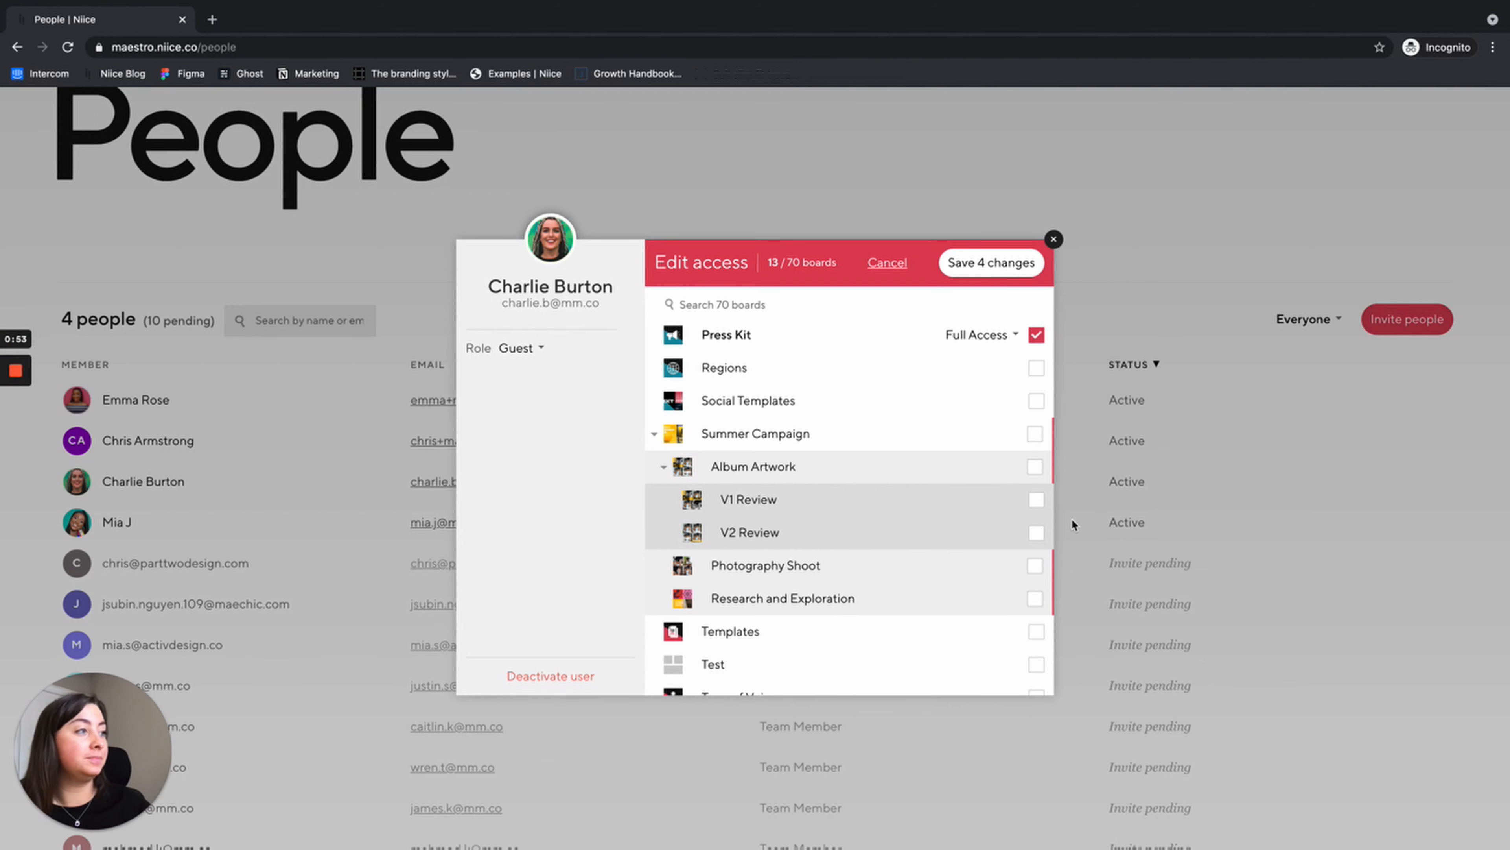
pyautogui.scroll(8, 978, 480)
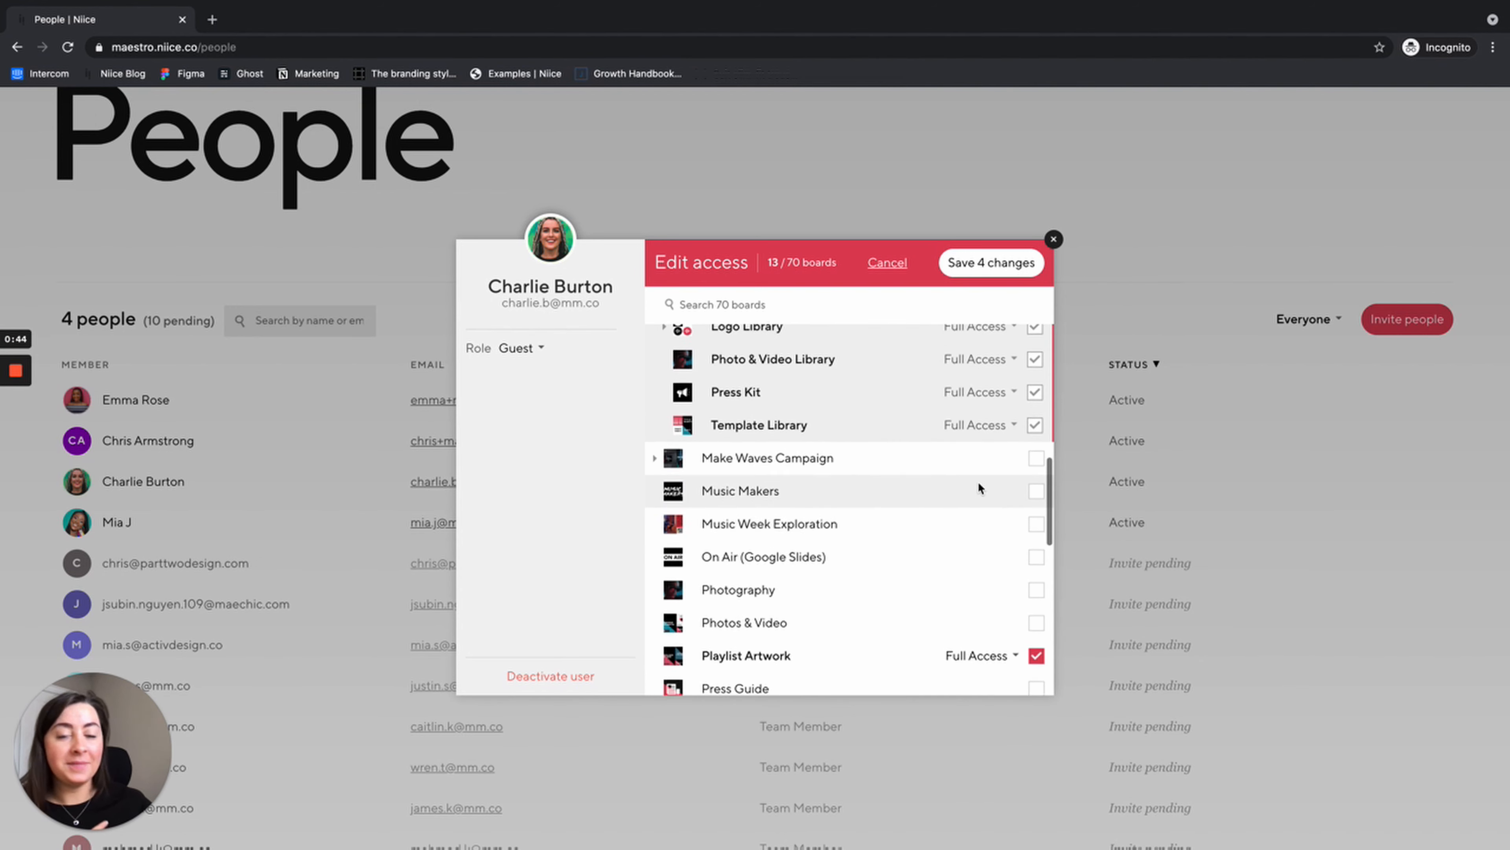
pyautogui.scroll(1, 979, 485)
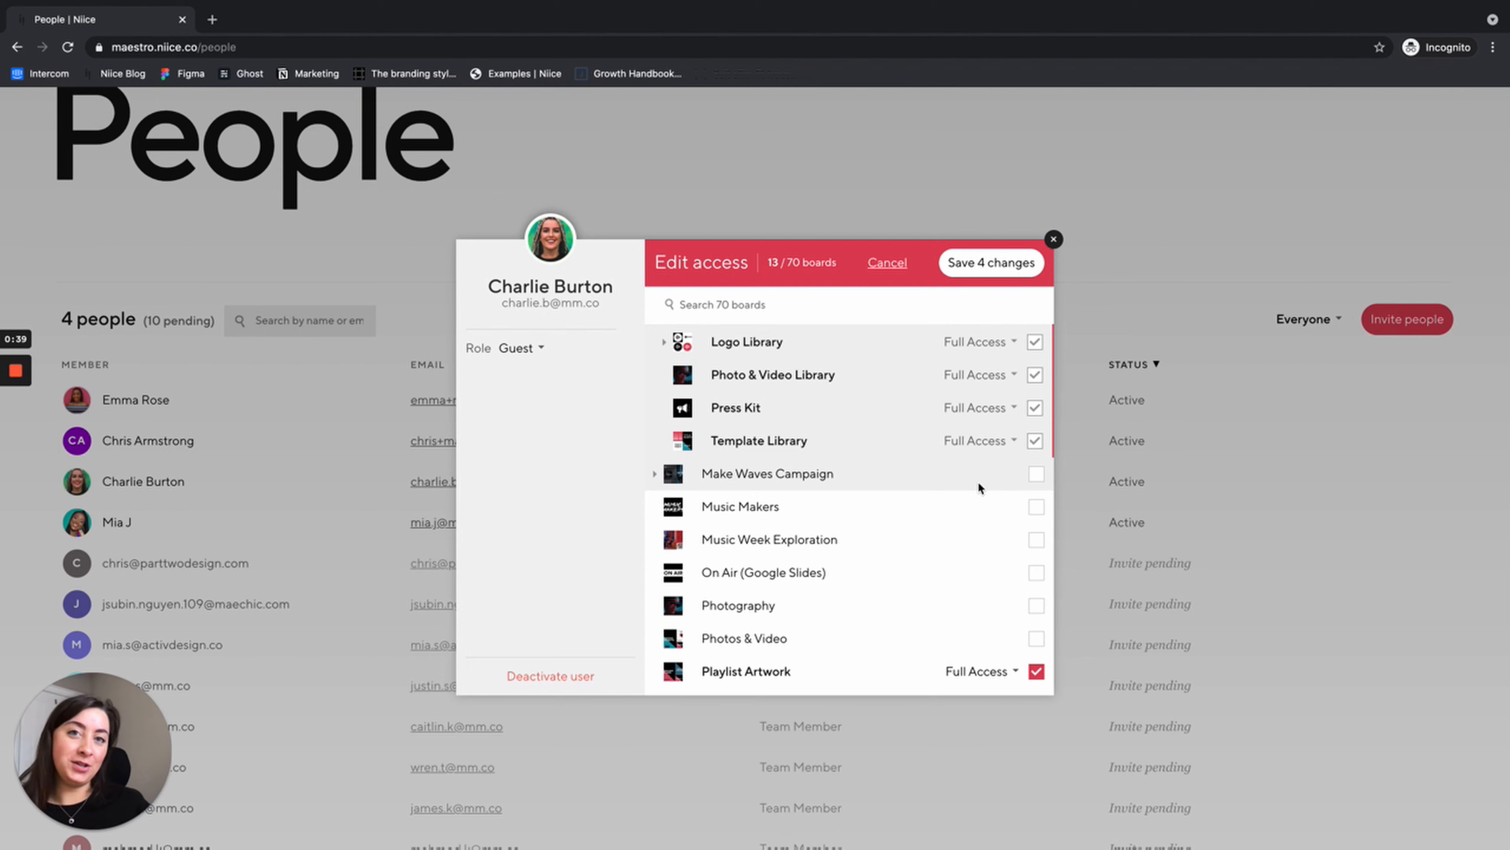